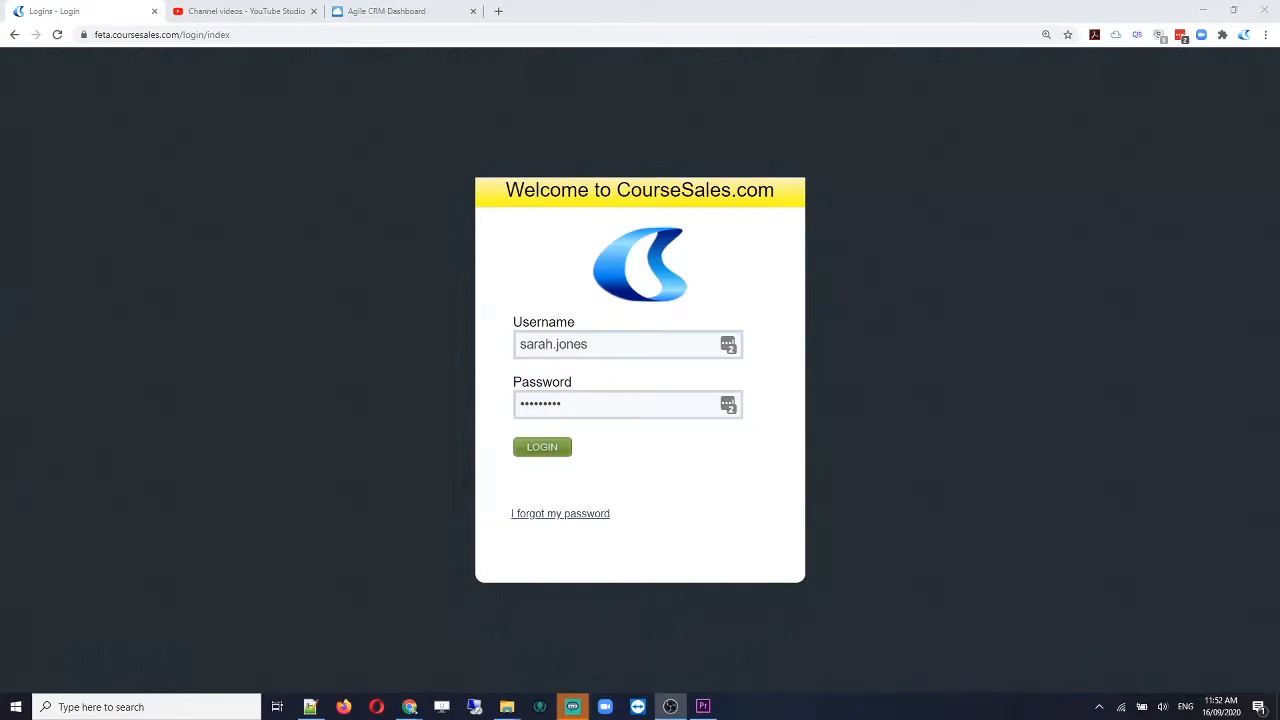
Step: Log in and view the Documents List with its Registration and Send Statement of Attainment Diploma of Business documents
left_click(542, 447)
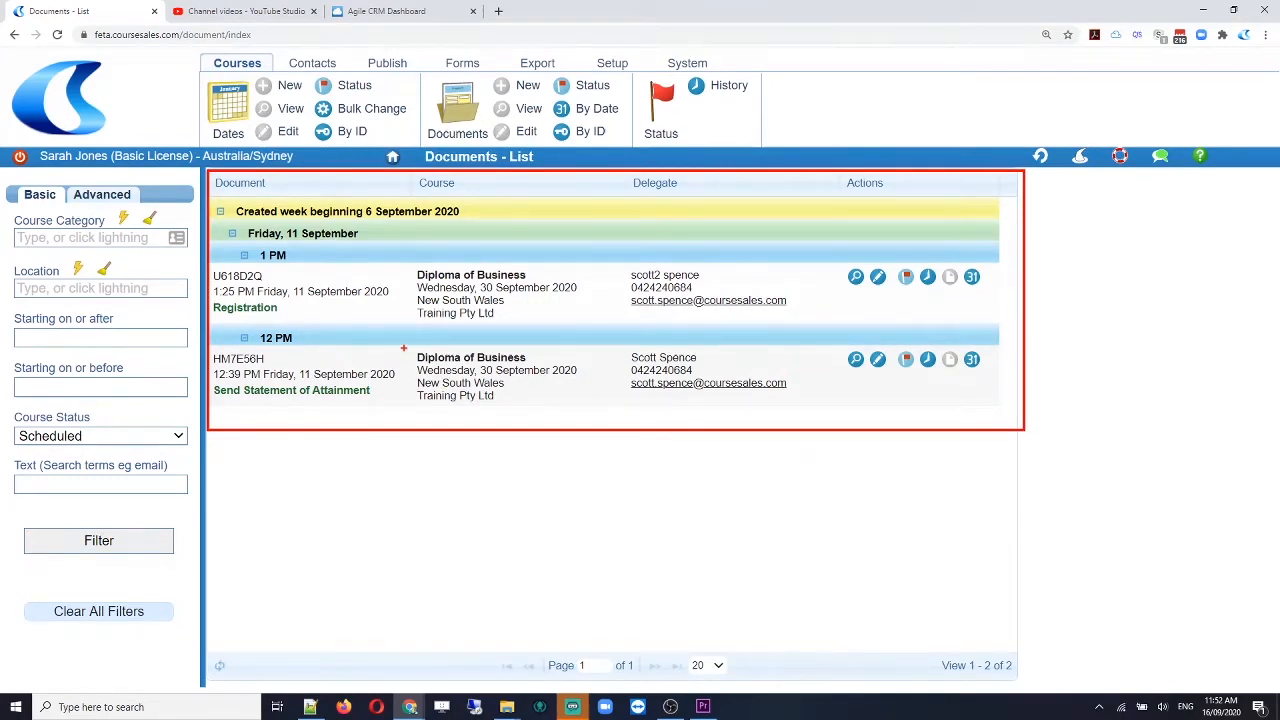
mouse_move(414, 347)
left_mouse_down()
mouse_move(432, 384)
mouse_move(546, 375)
left_mouse_up()
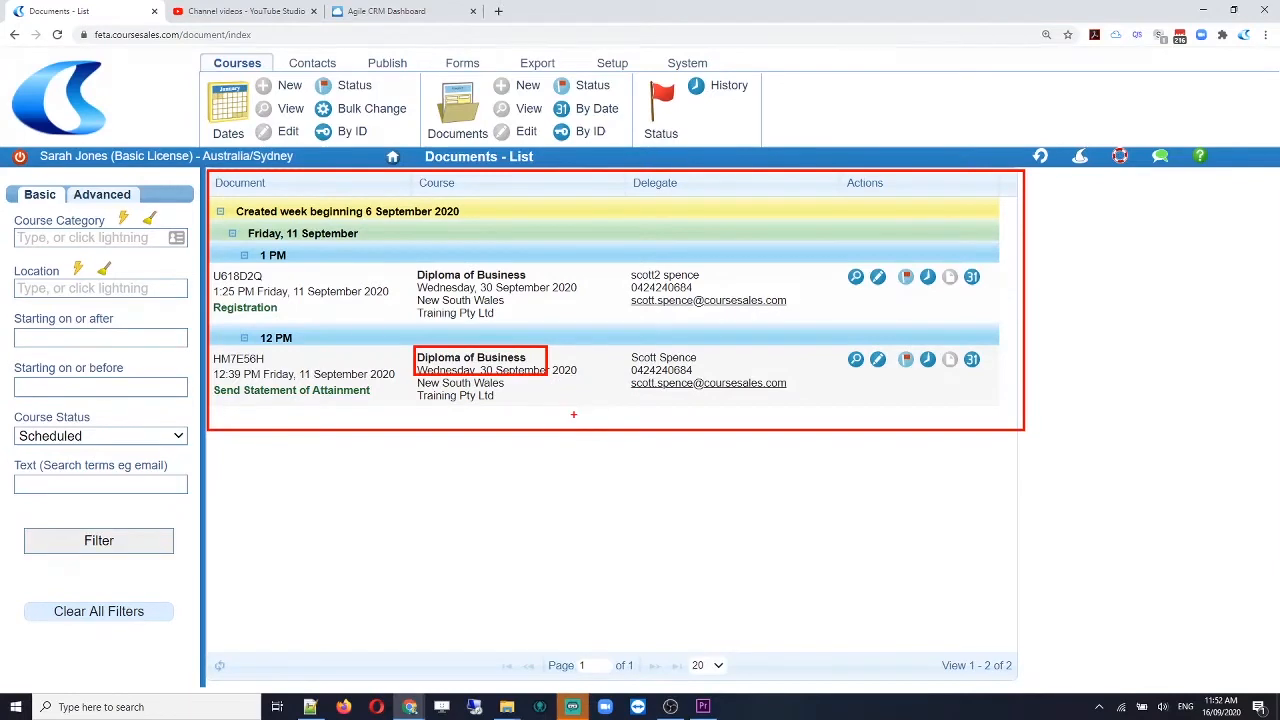
key("Escape")
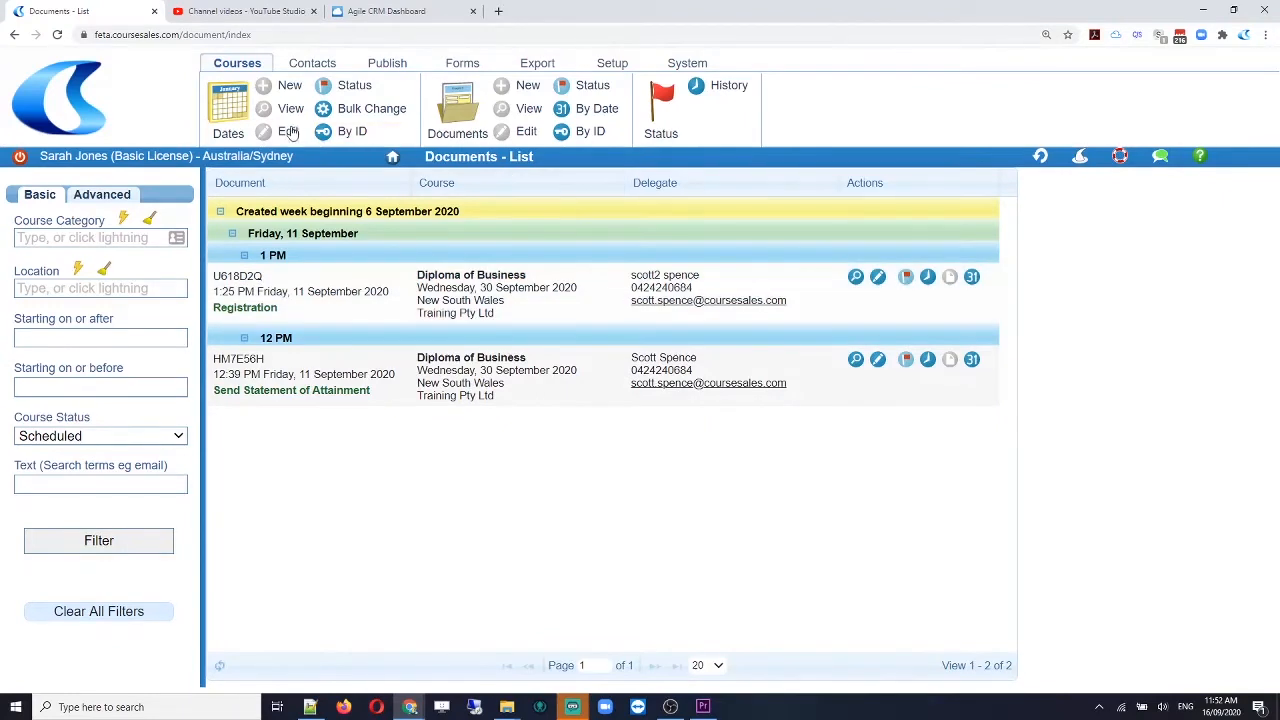
Step: Show Course Dates - List with Diploma of Business and First Aid including CPR starting 30 September 2020
left_click(236, 111)
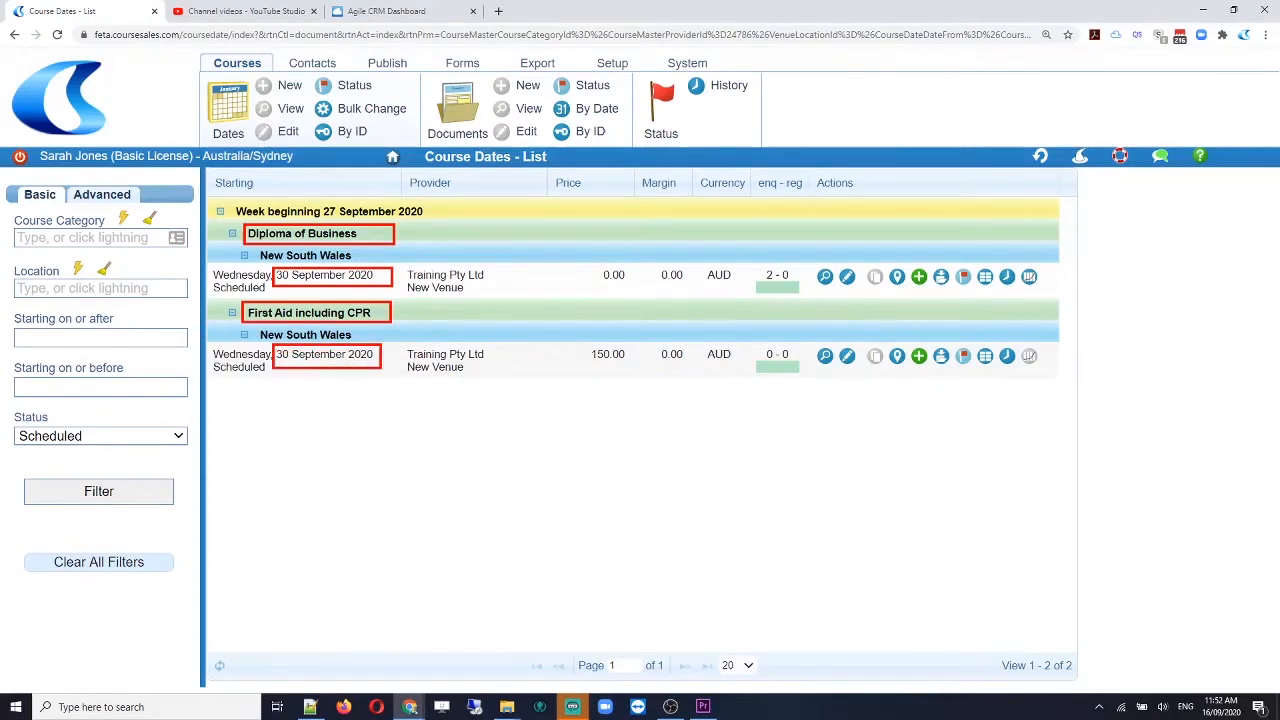
left_click_drag(381, 369, 387, 368)
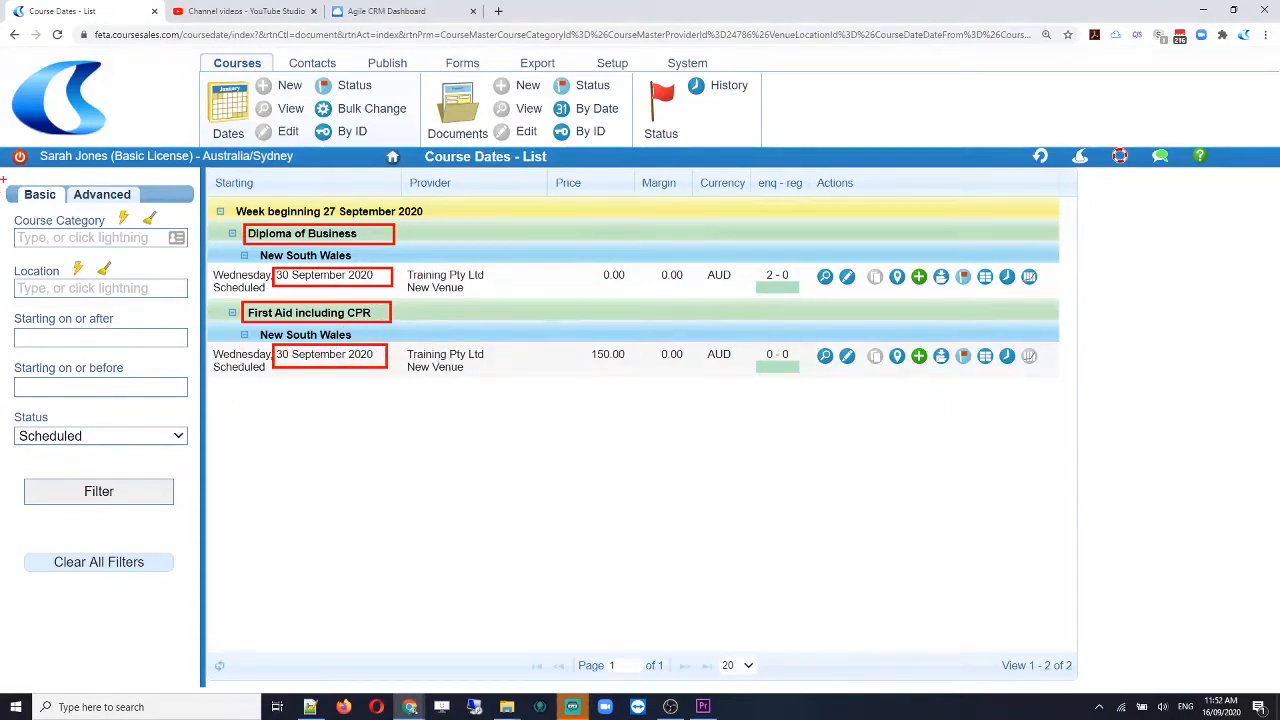
mouse_move(2, 178)
left_mouse_down()
mouse_move(194, 487)
mouse_move(199, 517)
left_mouse_up()
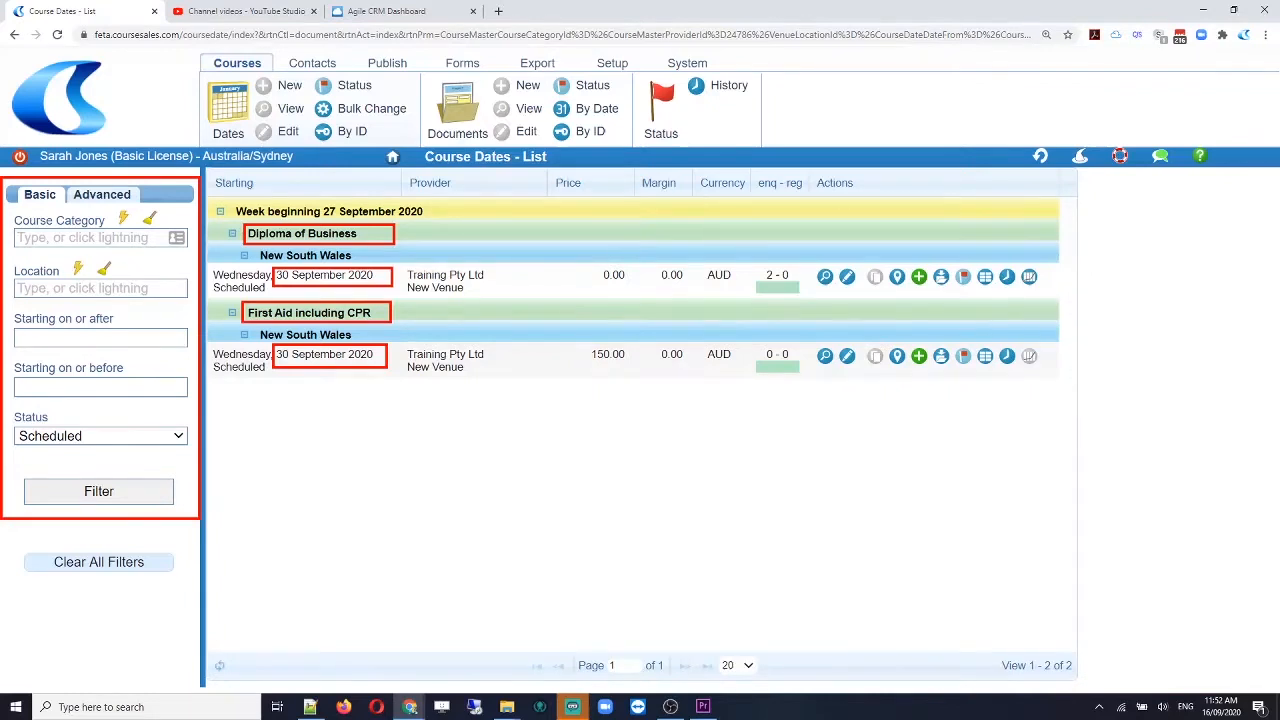
key("Escape")
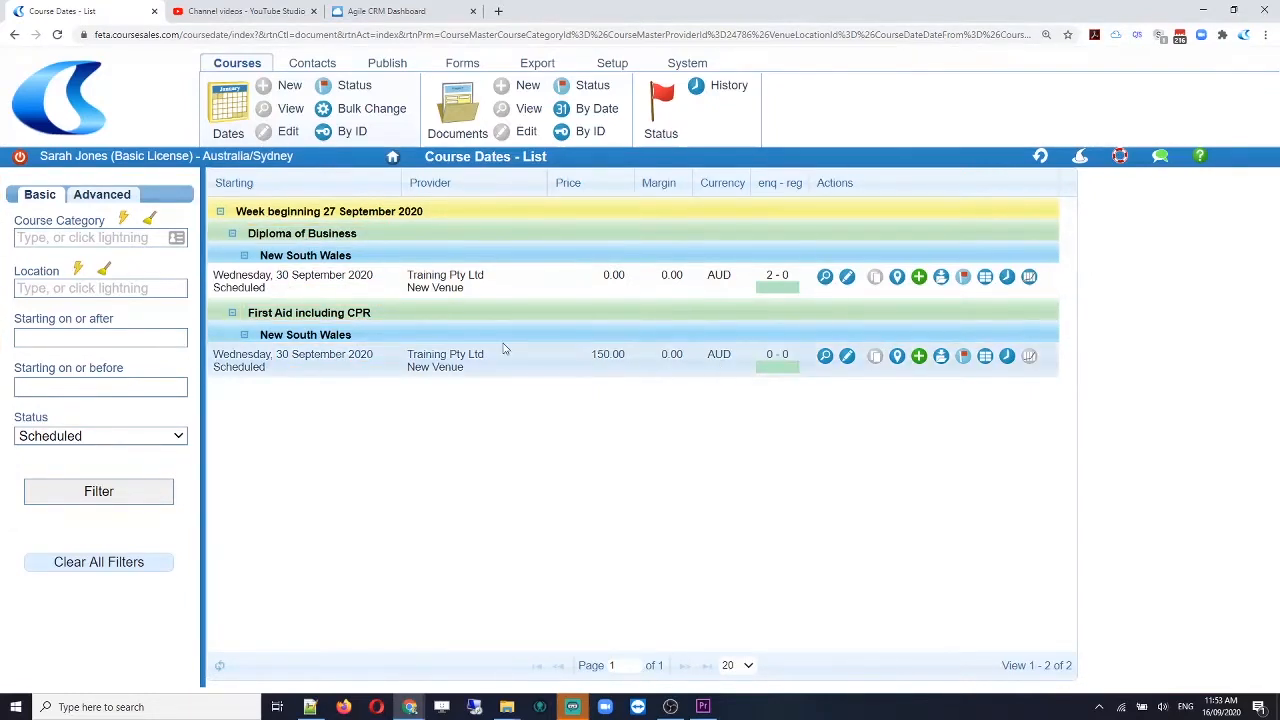
Step: Add a new Registration - Registration document for the First Aid including CPR course dated 30 Sep 2020
left_click(918, 358)
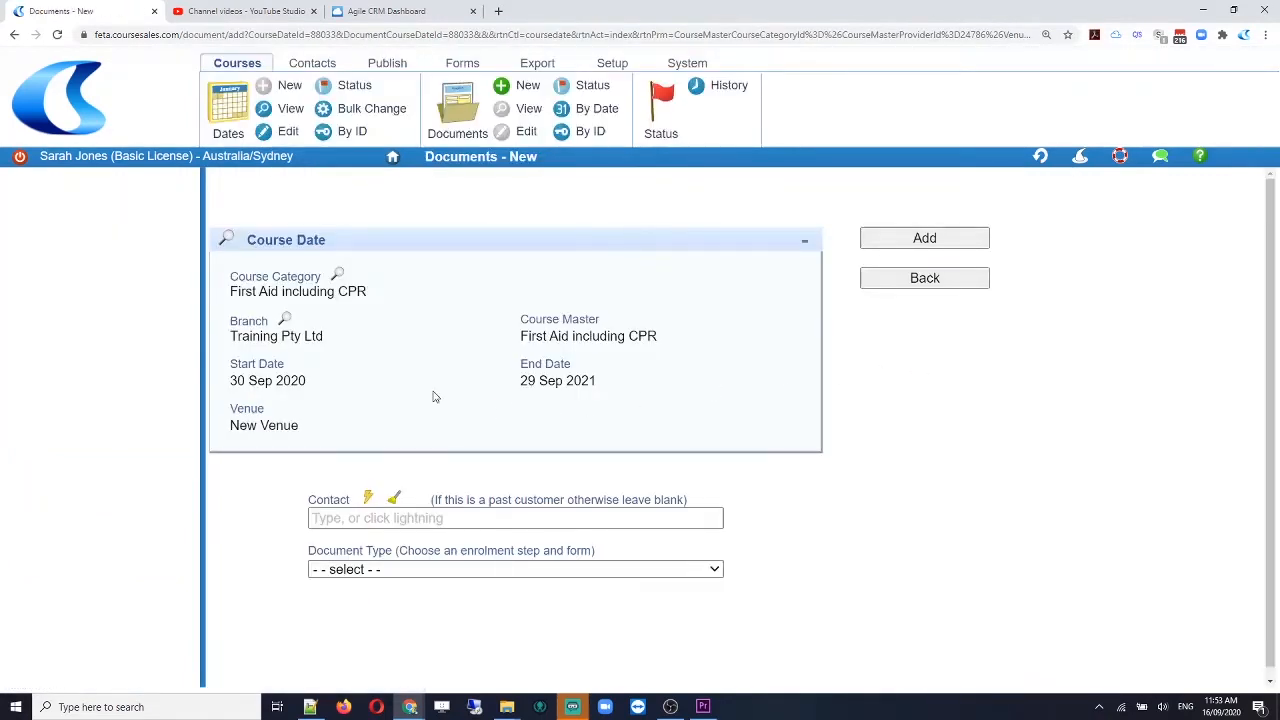
scroll(435, 405, "down", 1)
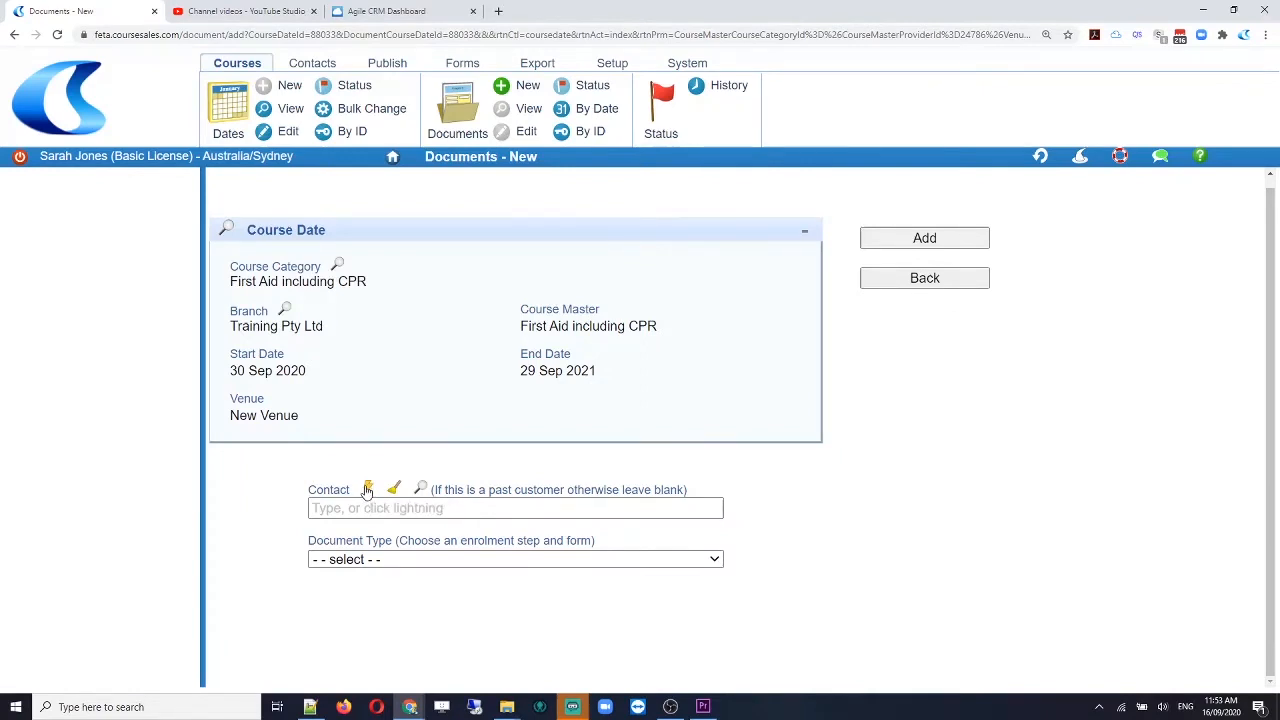
left_click(377, 508)
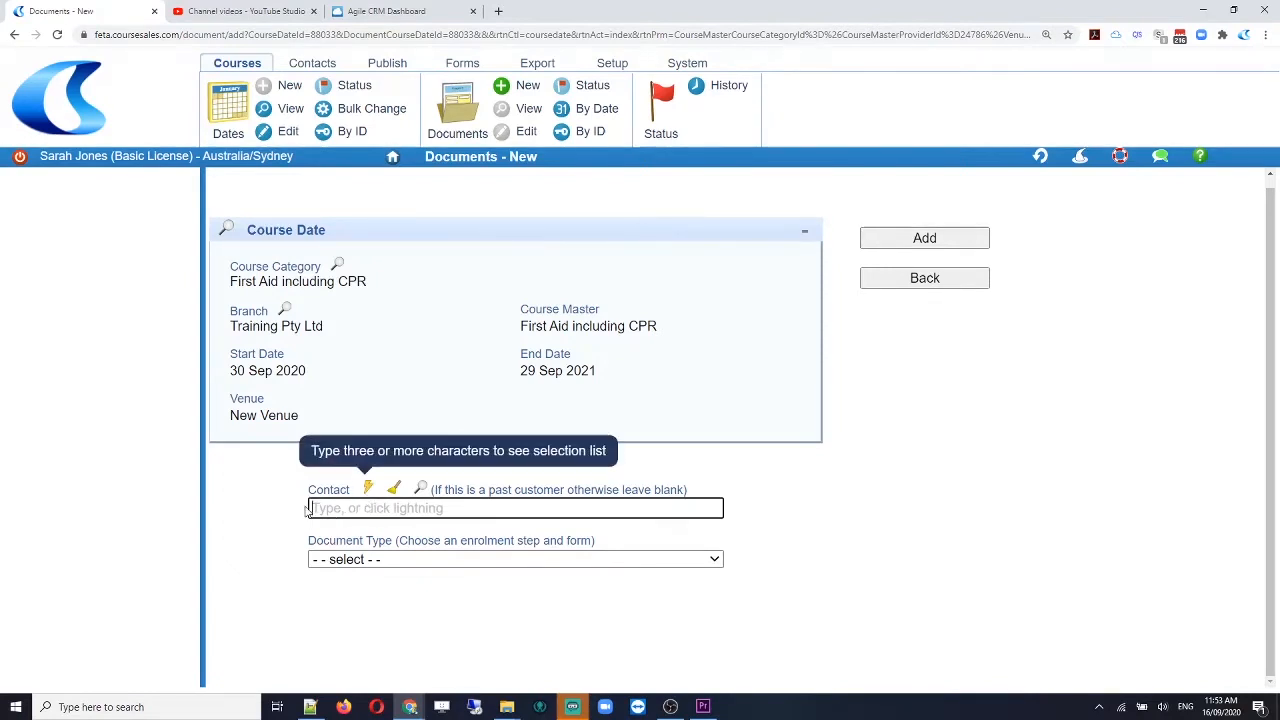
left_click(395, 560)
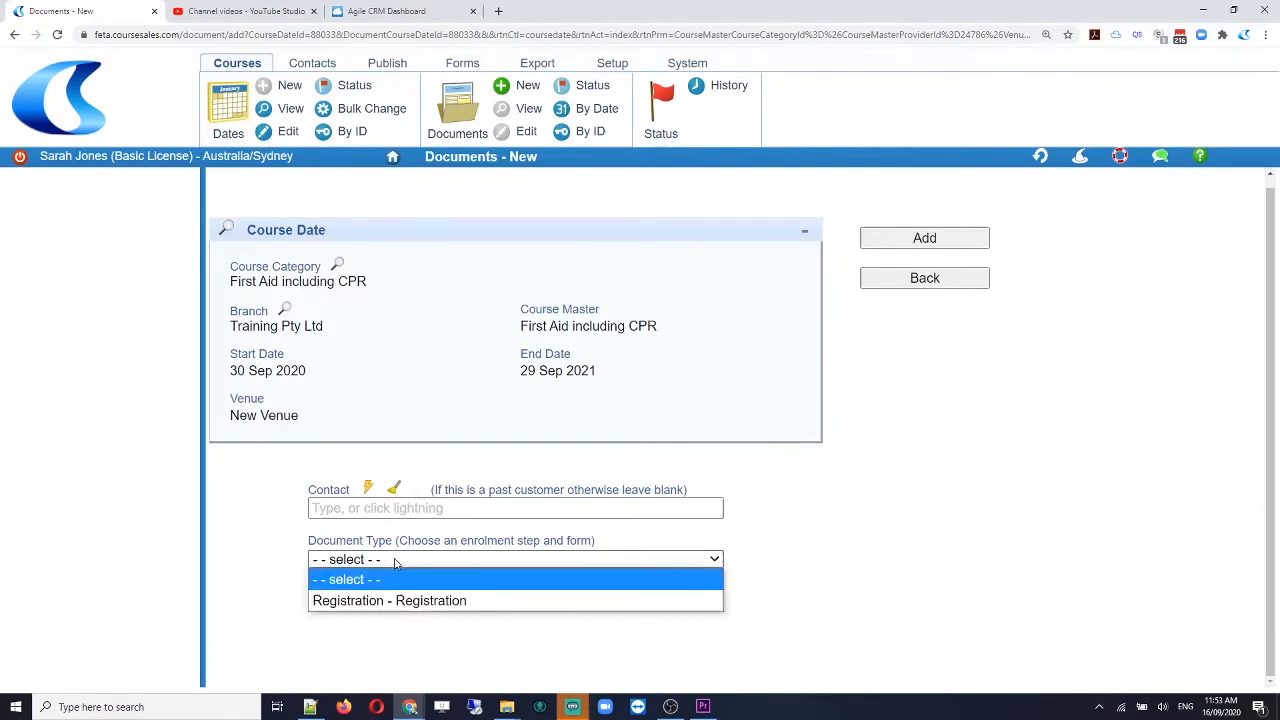
left_click(412, 600)
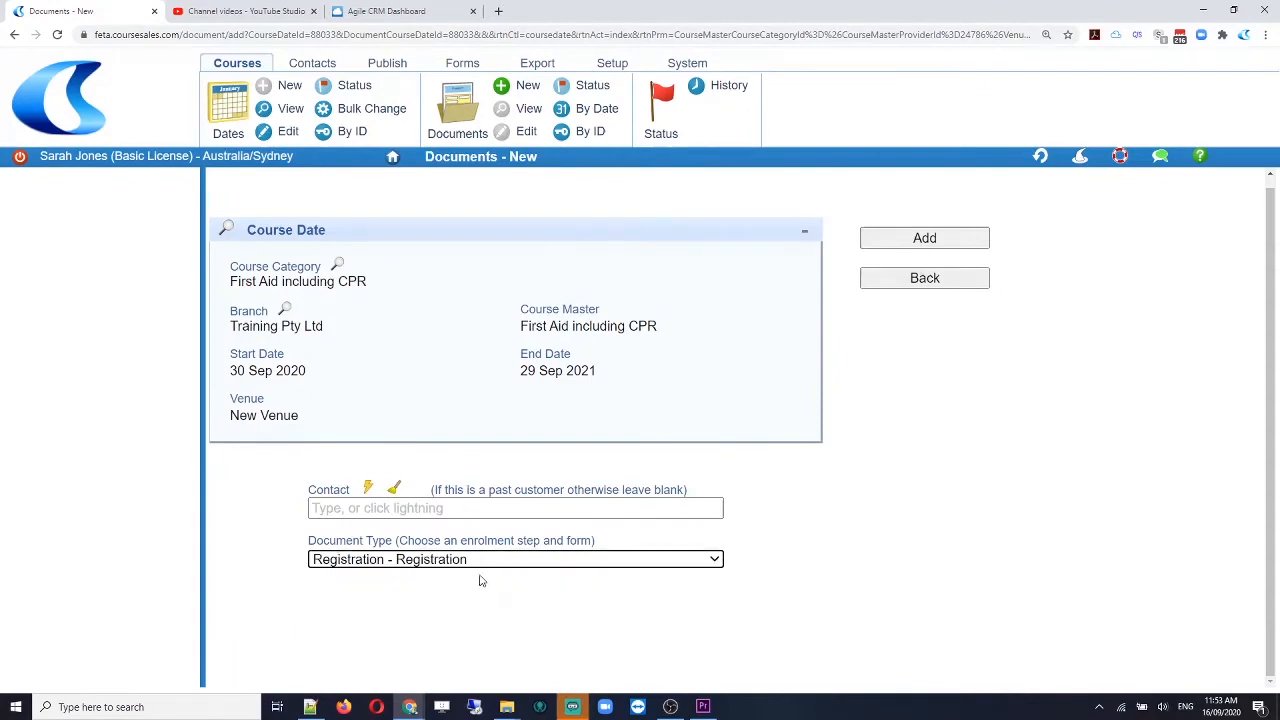
left_click(955, 245)
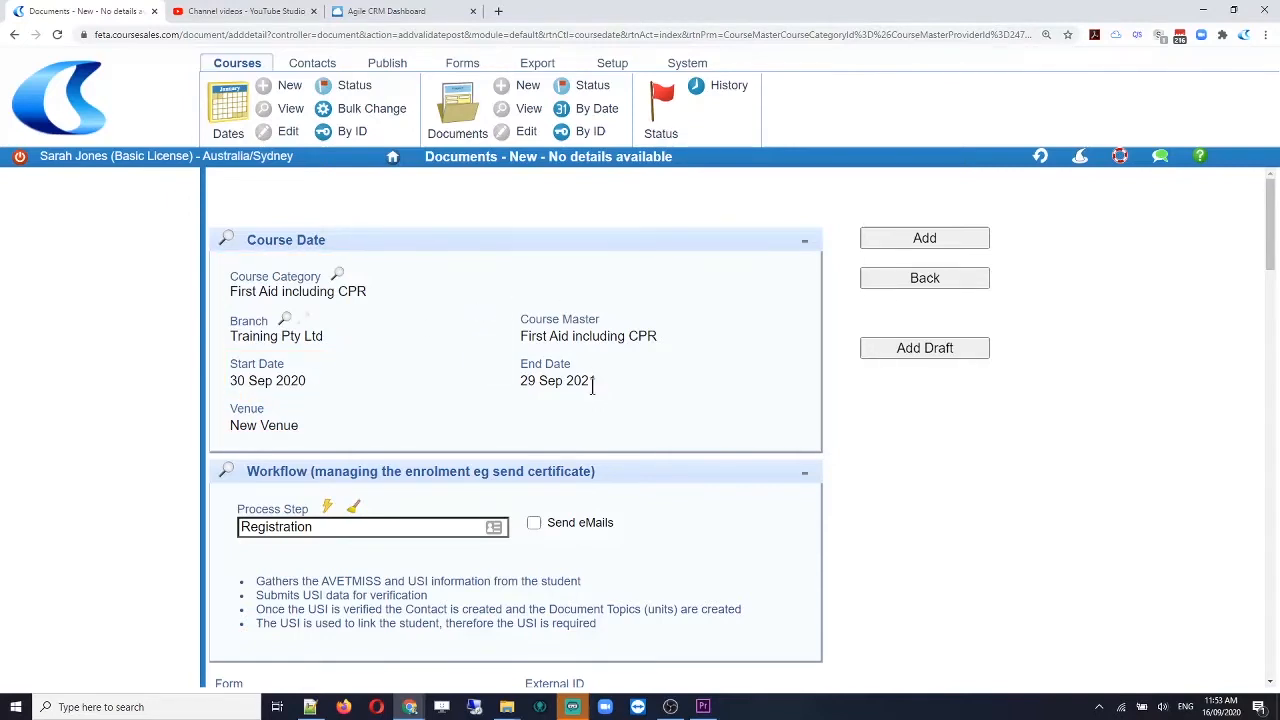
Step: Turn on Send eMails and enter the student's first name and surname, fixing the name's capitalisation
scroll(592, 388, "down", 3)
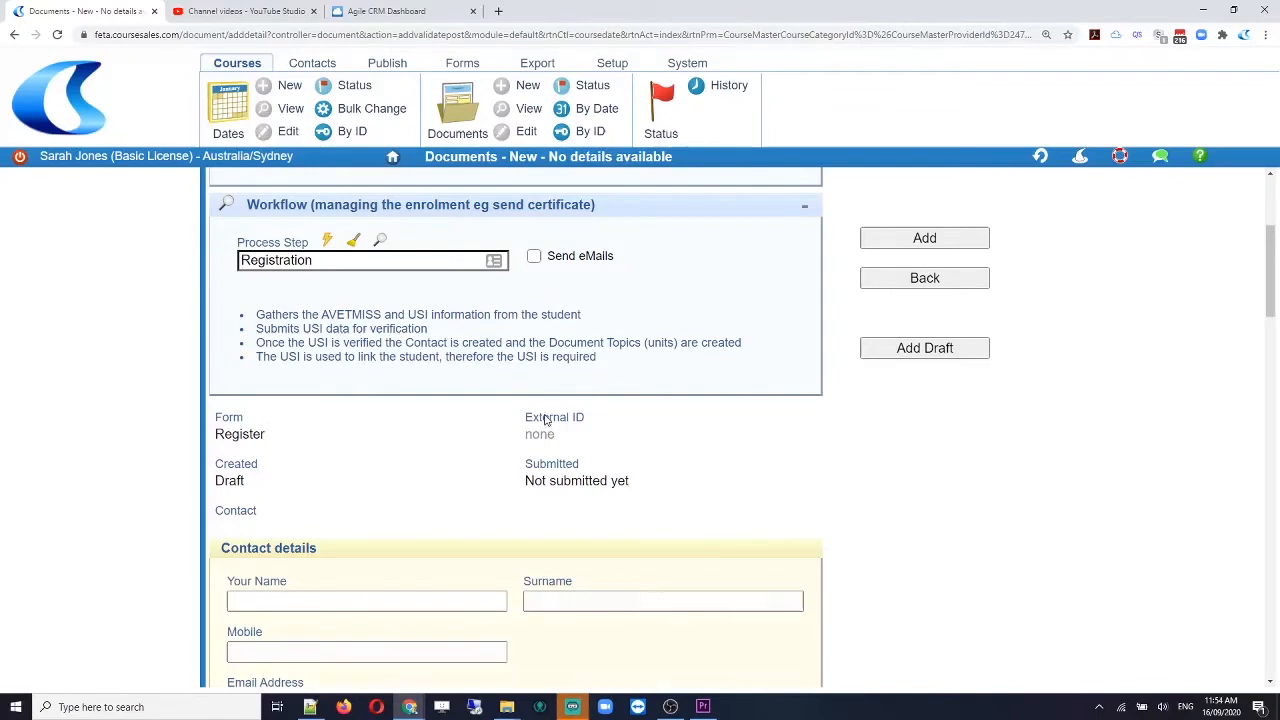
left_click(535, 257)
scroll(317, 466, "down", 1)
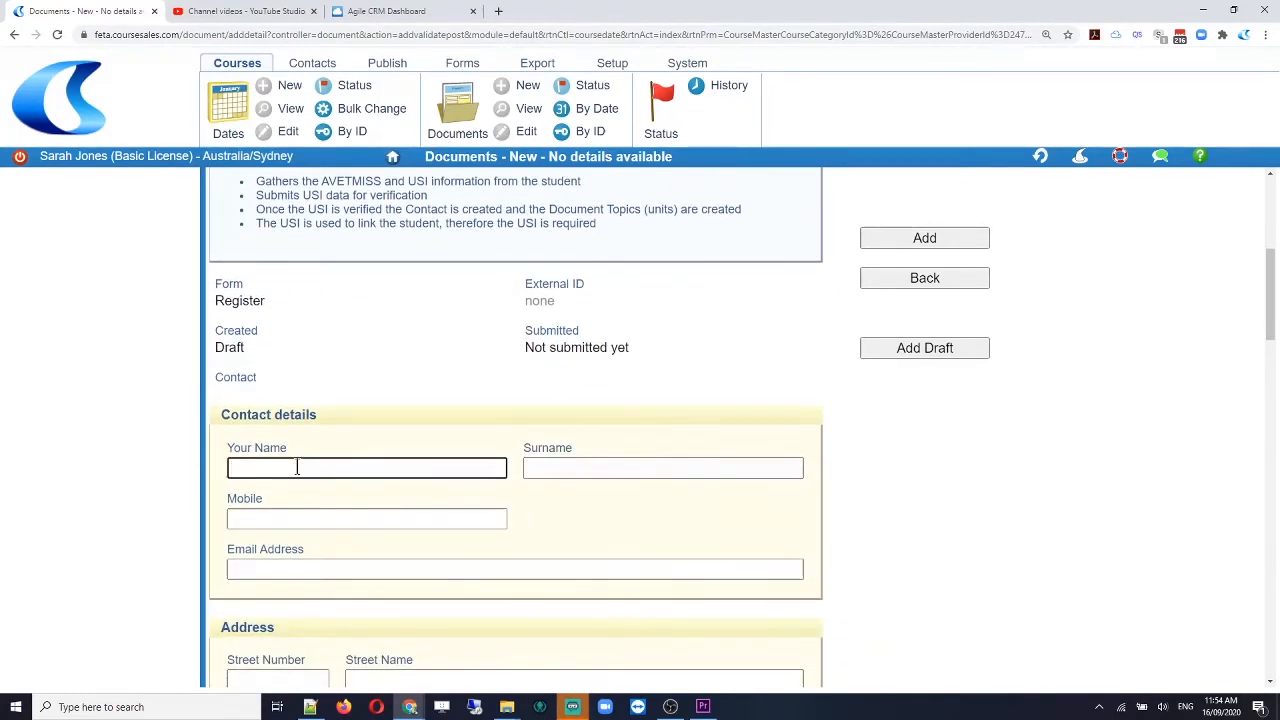
key("Tab")
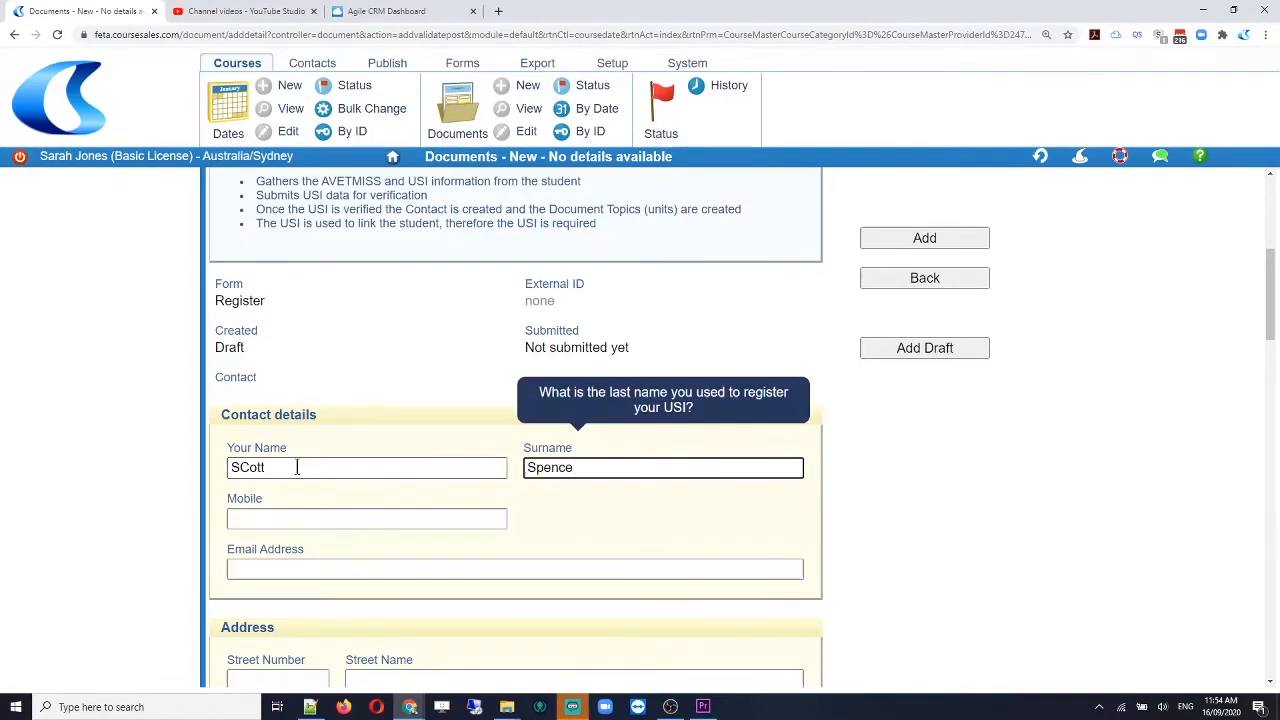
key("shift+Tab")
key("Left")
key("Right")
key("Right")
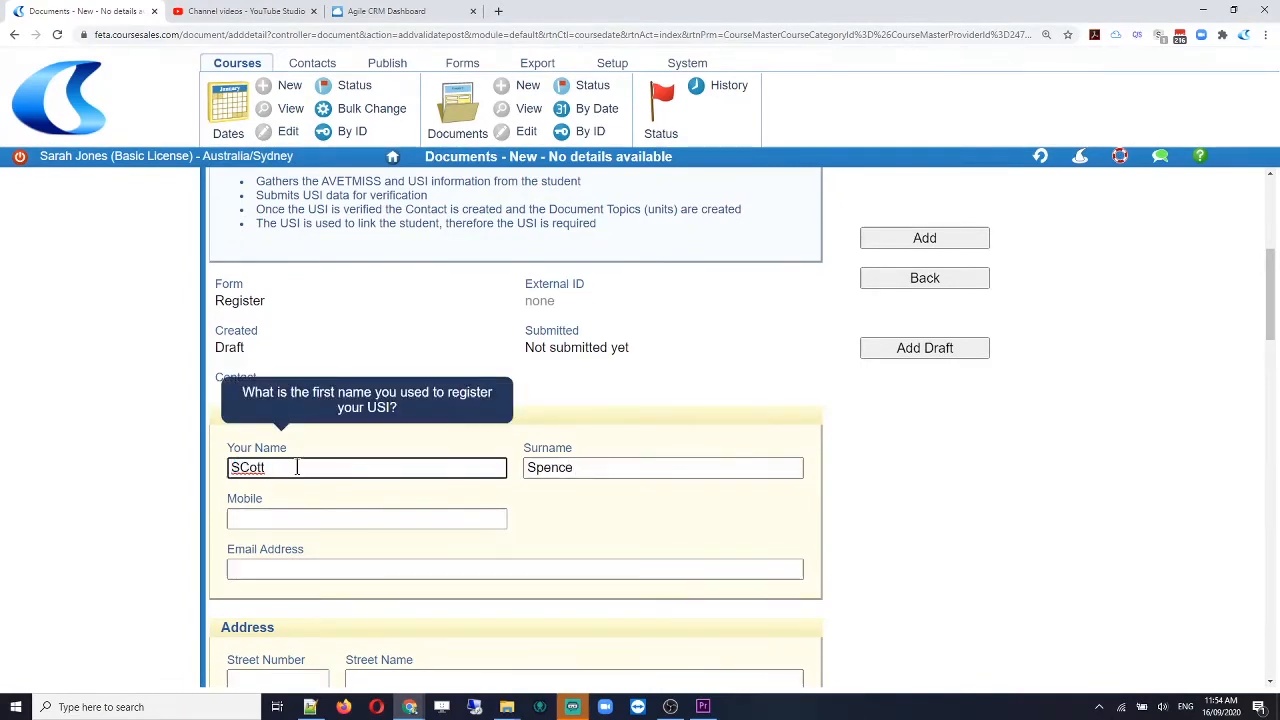
key("BackSpace")
type("c")
key("Tab")
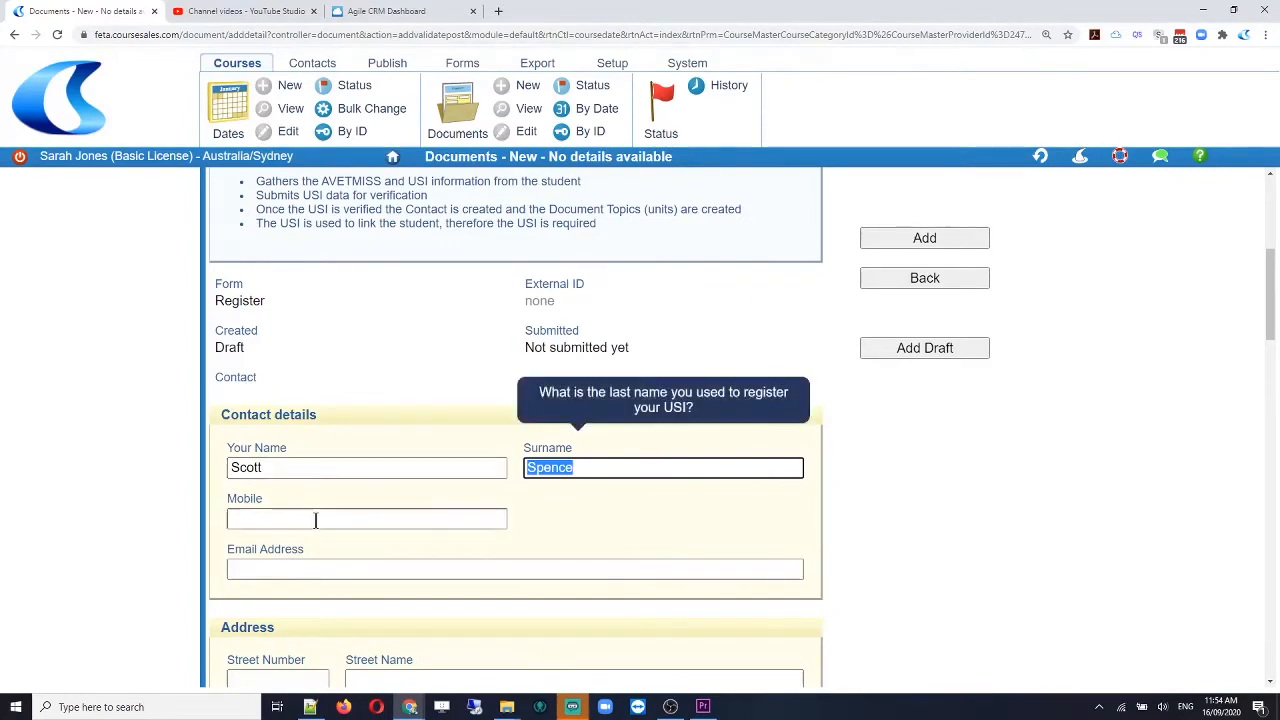
Step: Fill in the student's mobile number and e-mail address under Contact details
key("Tab")
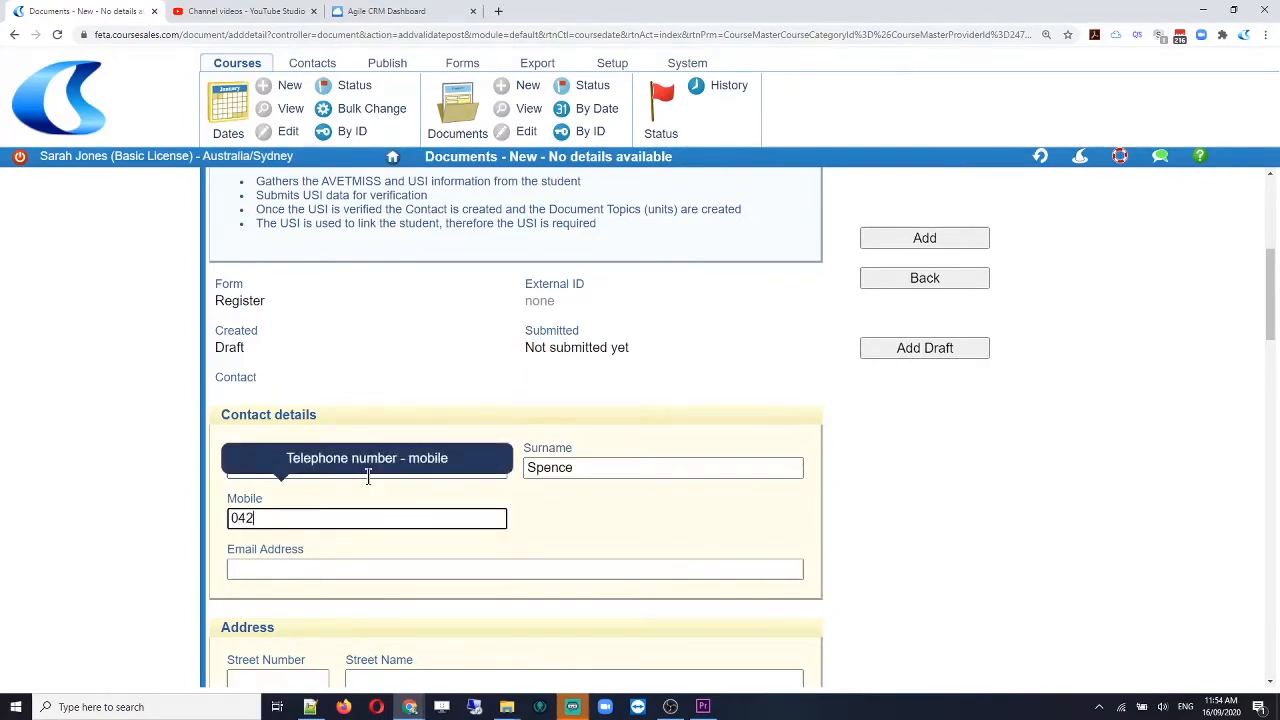
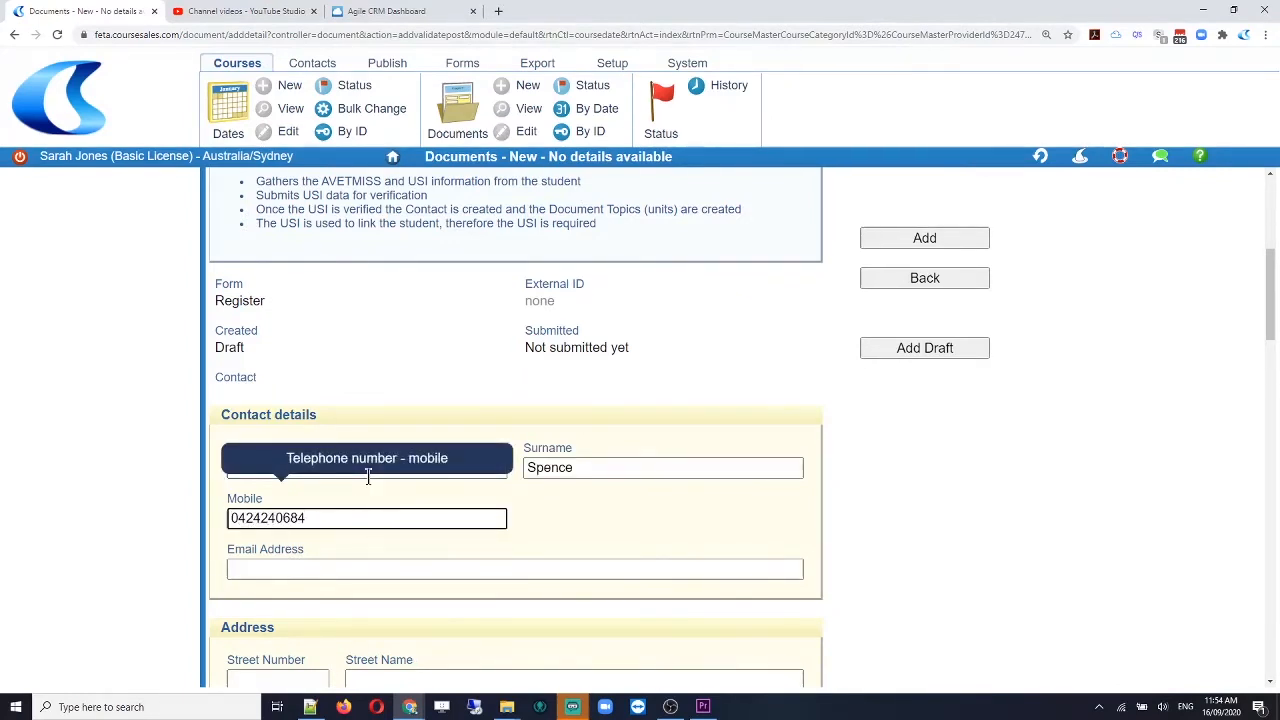
left_click(349, 569)
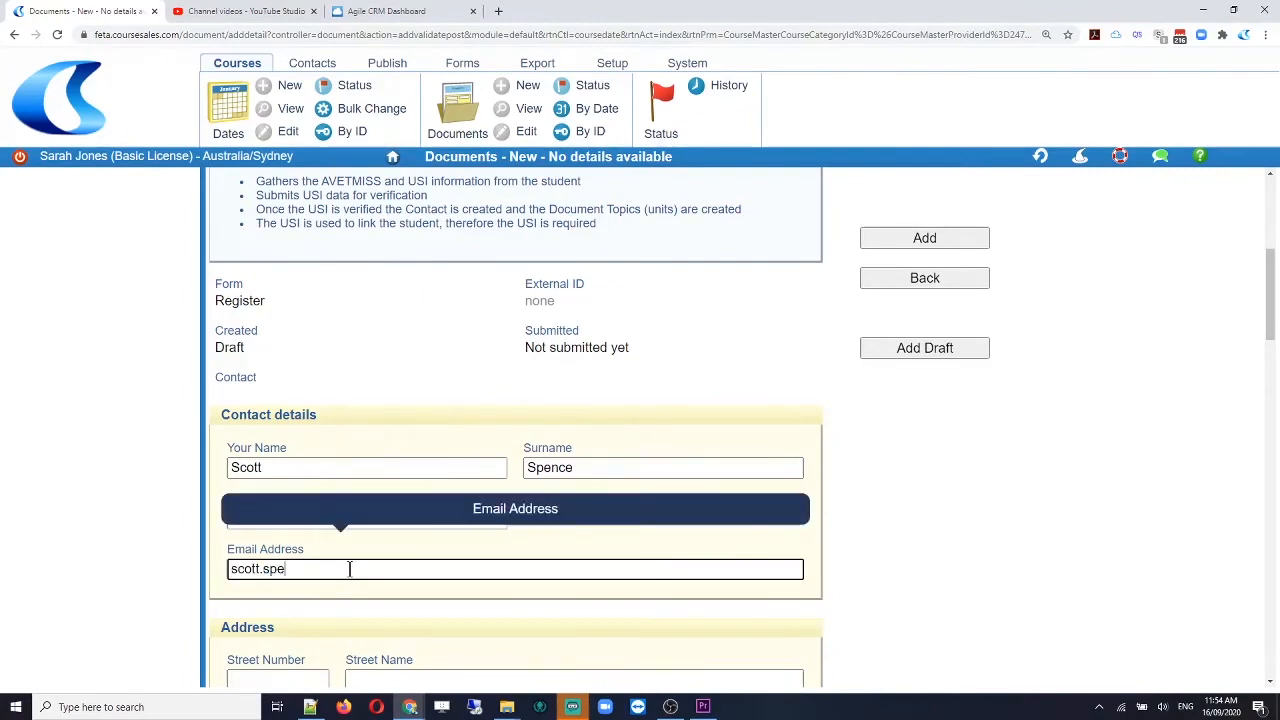
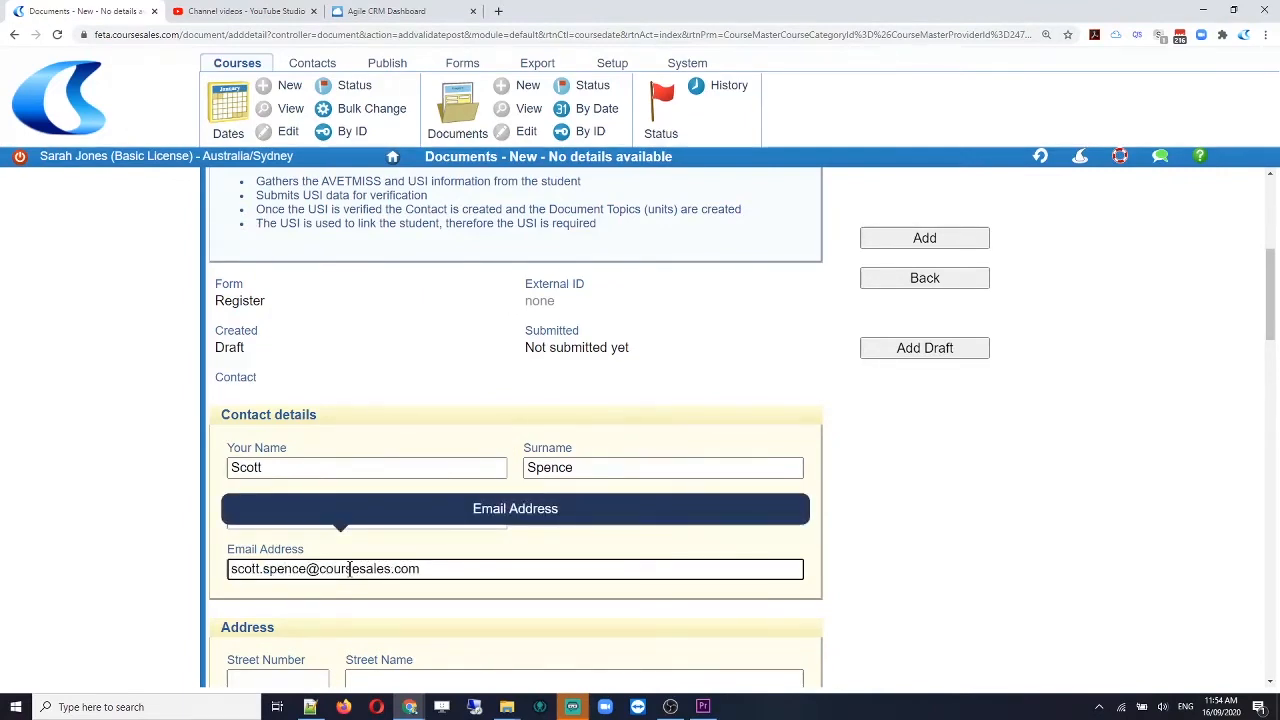
left_click(876, 496)
scroll(689, 500, "down", 2)
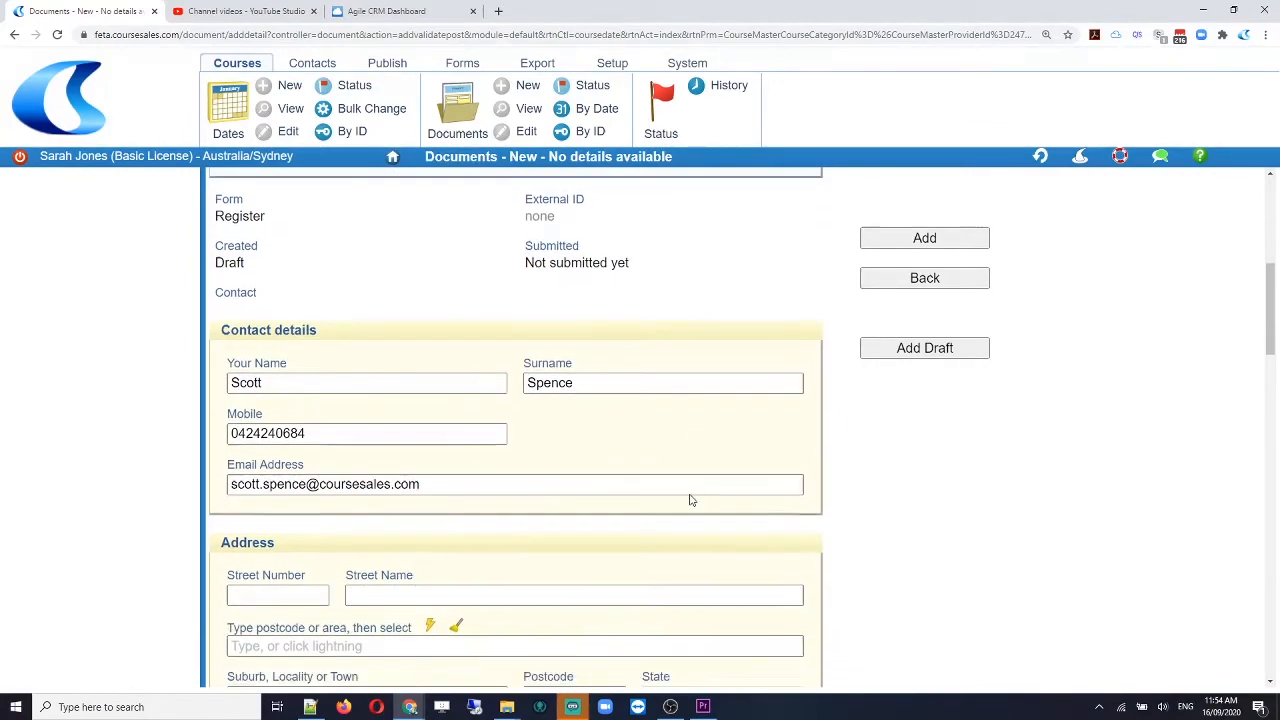
scroll(689, 500, "down", 2)
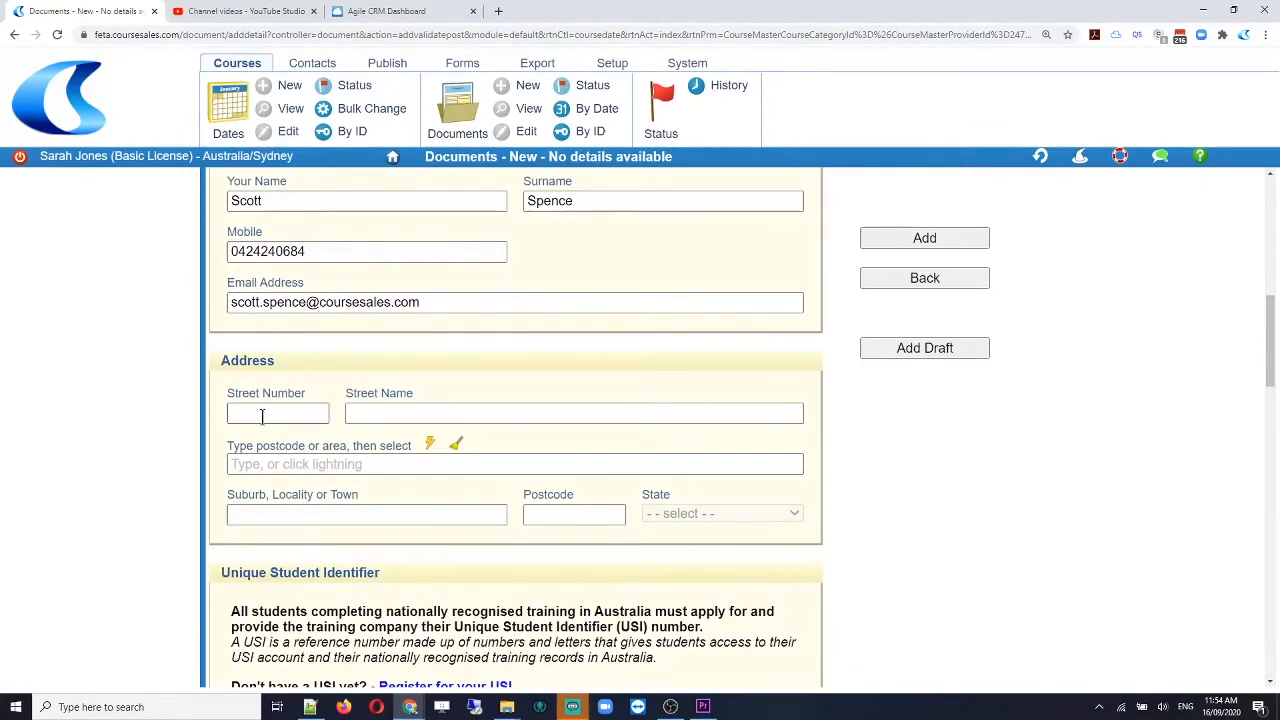
scroll(455, 496, "down", 1)
scroll(455, 496, "down", 1)
scroll(455, 496, "up", 6)
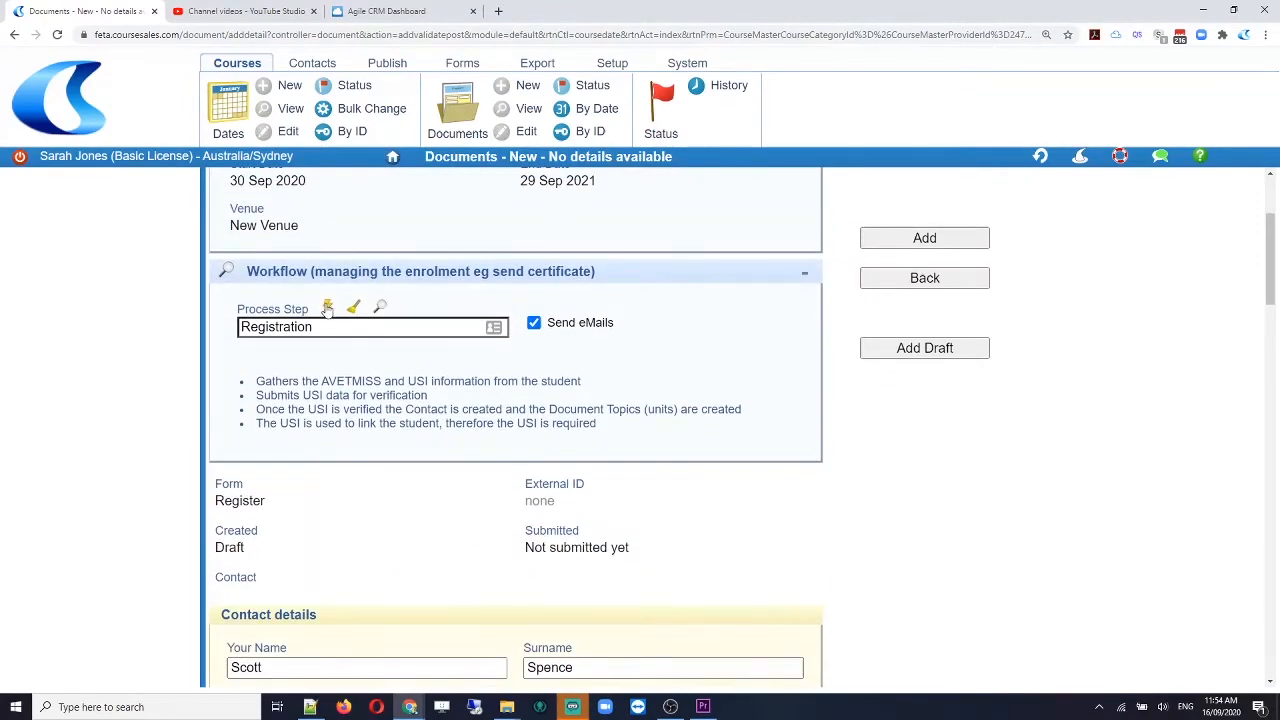
Step: Keep the registration's Process Step set to Registration
left_click(318, 328)
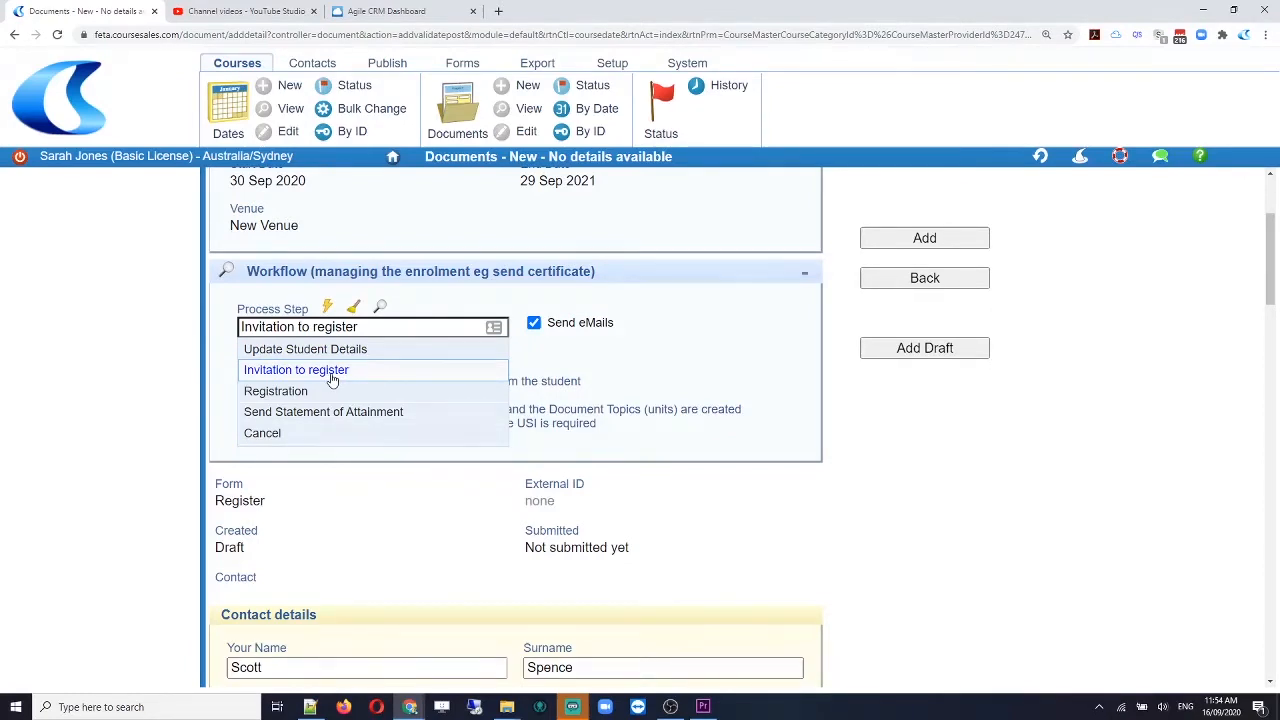
left_click(329, 391)
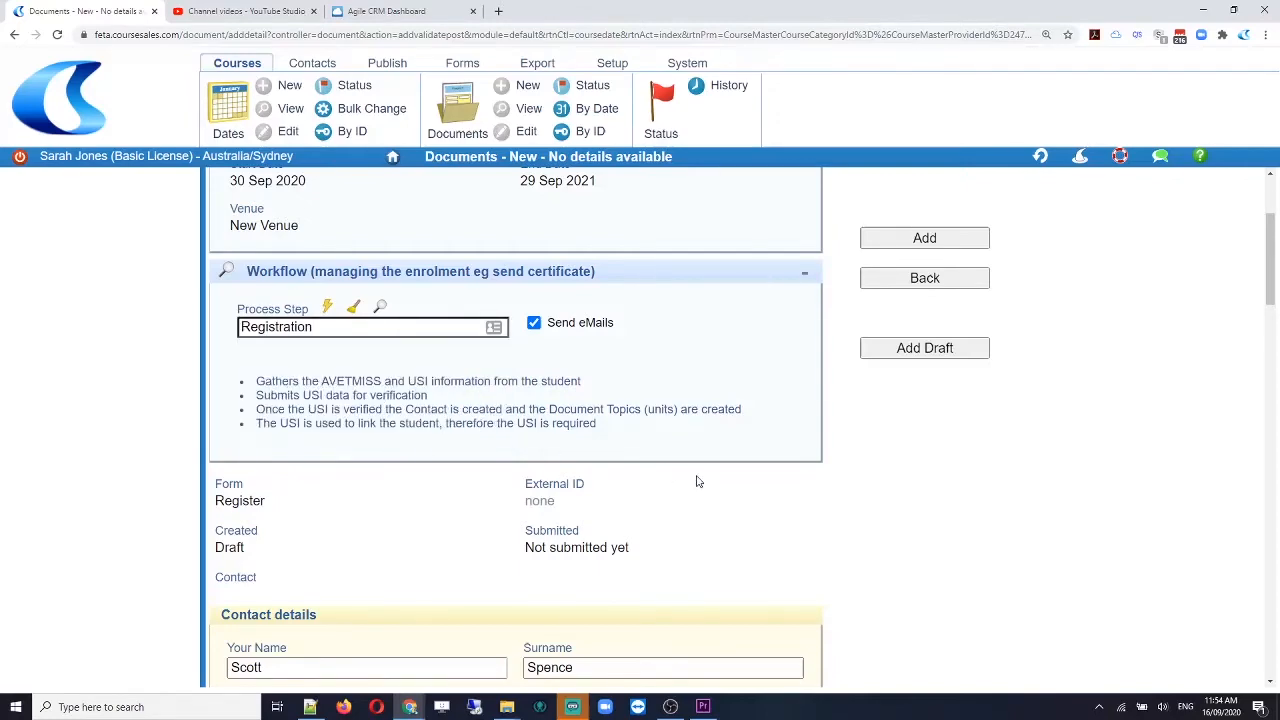
scroll(700, 480, "down", 2)
scroll(705, 481, "down", 4)
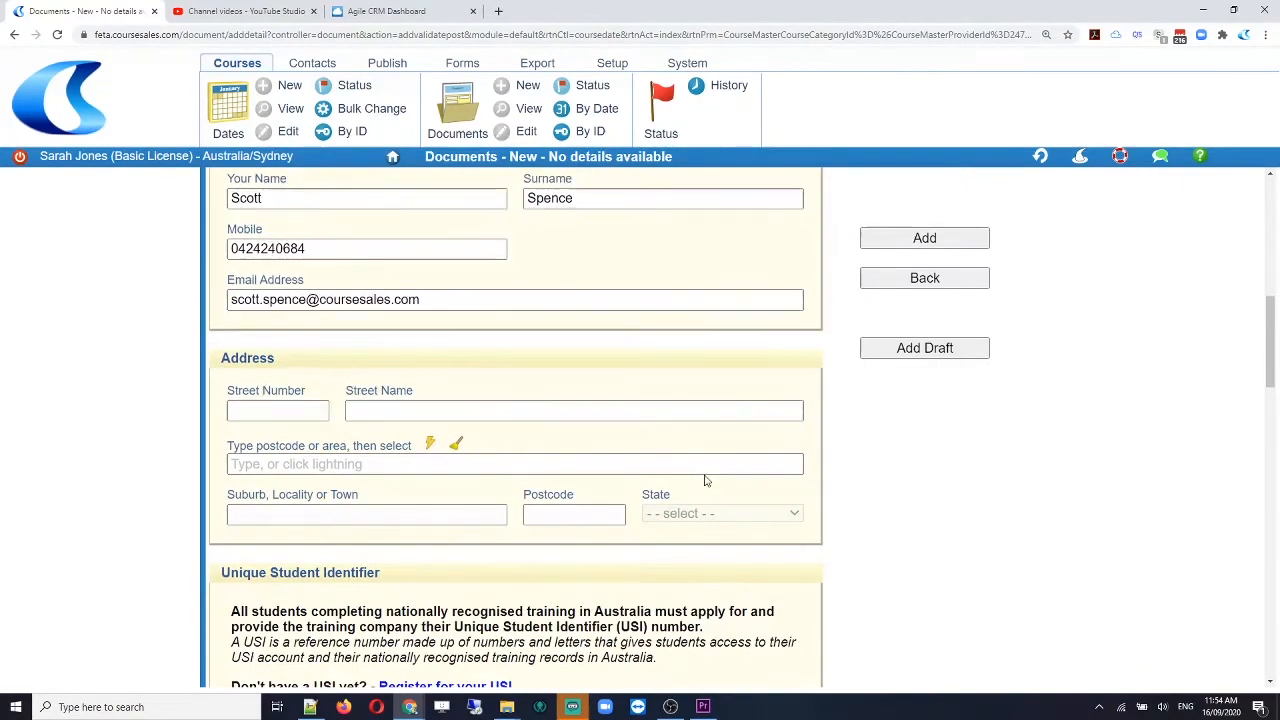
Step: Set the student's address from postcode 4061 - THE GAP QLD
left_click(362, 398)
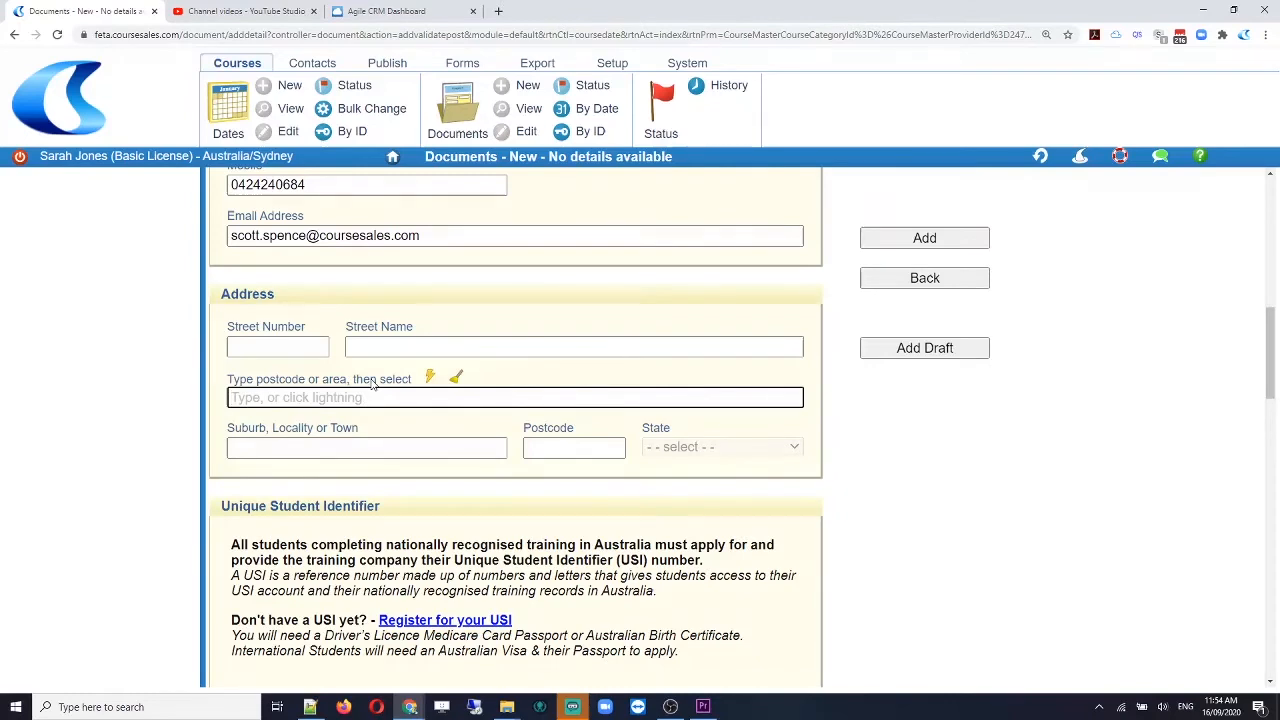
type("4061")
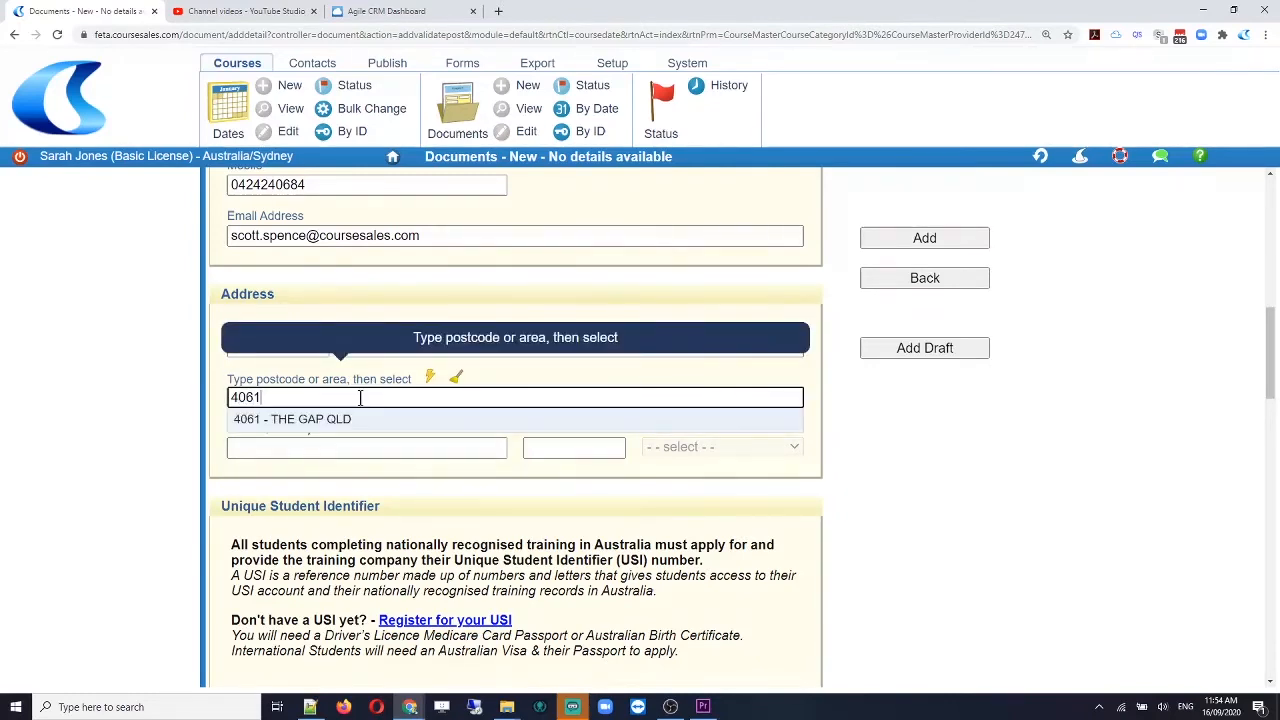
left_click(343, 419)
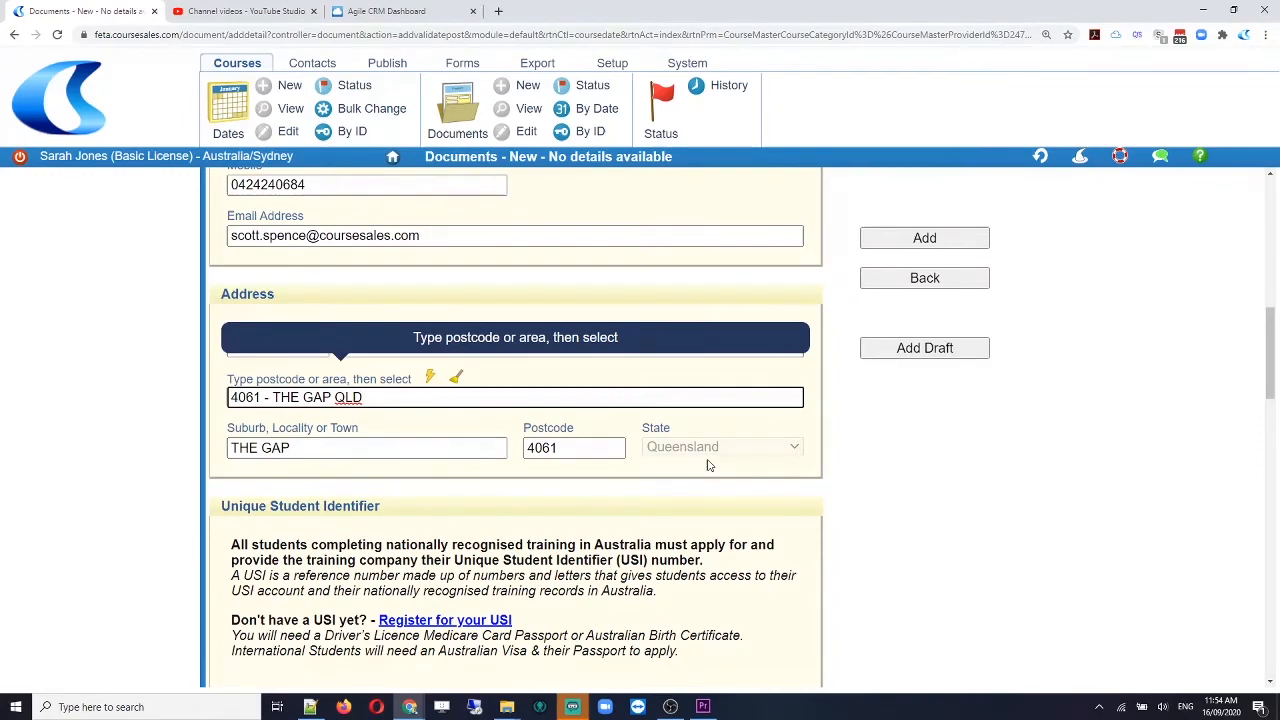
scroll(708, 465, "down", 3)
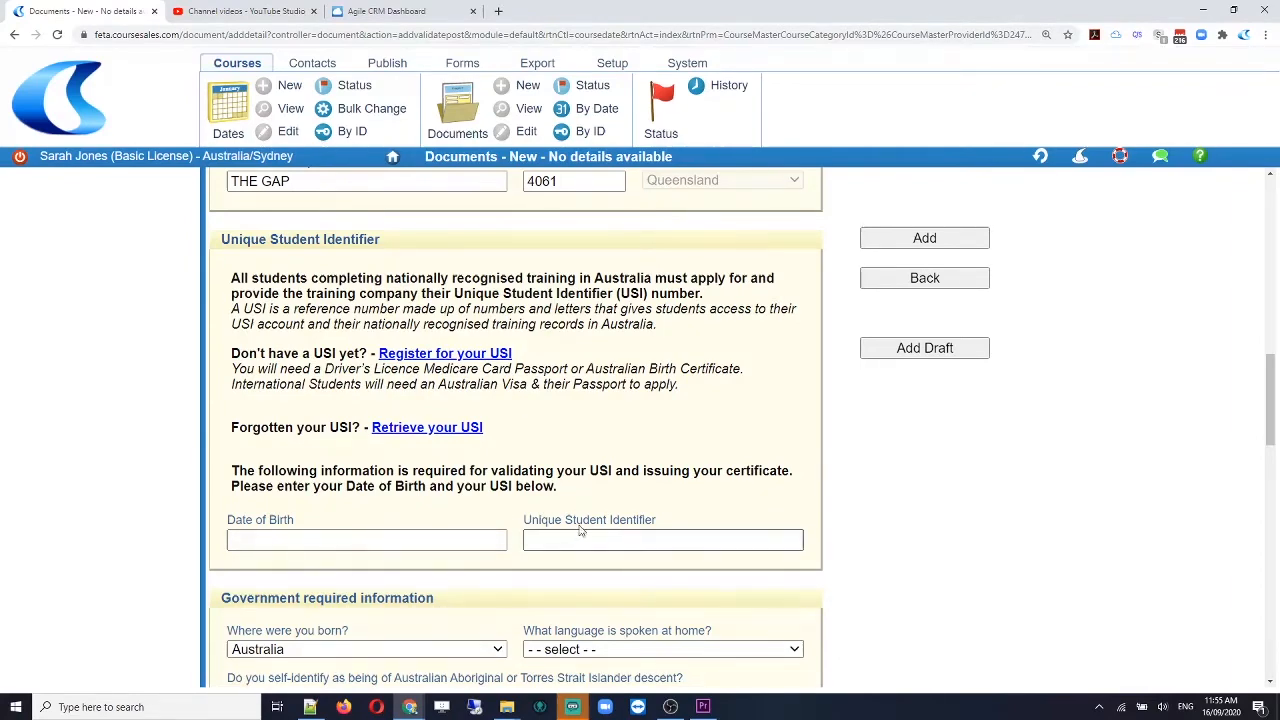
left_click(488, 530)
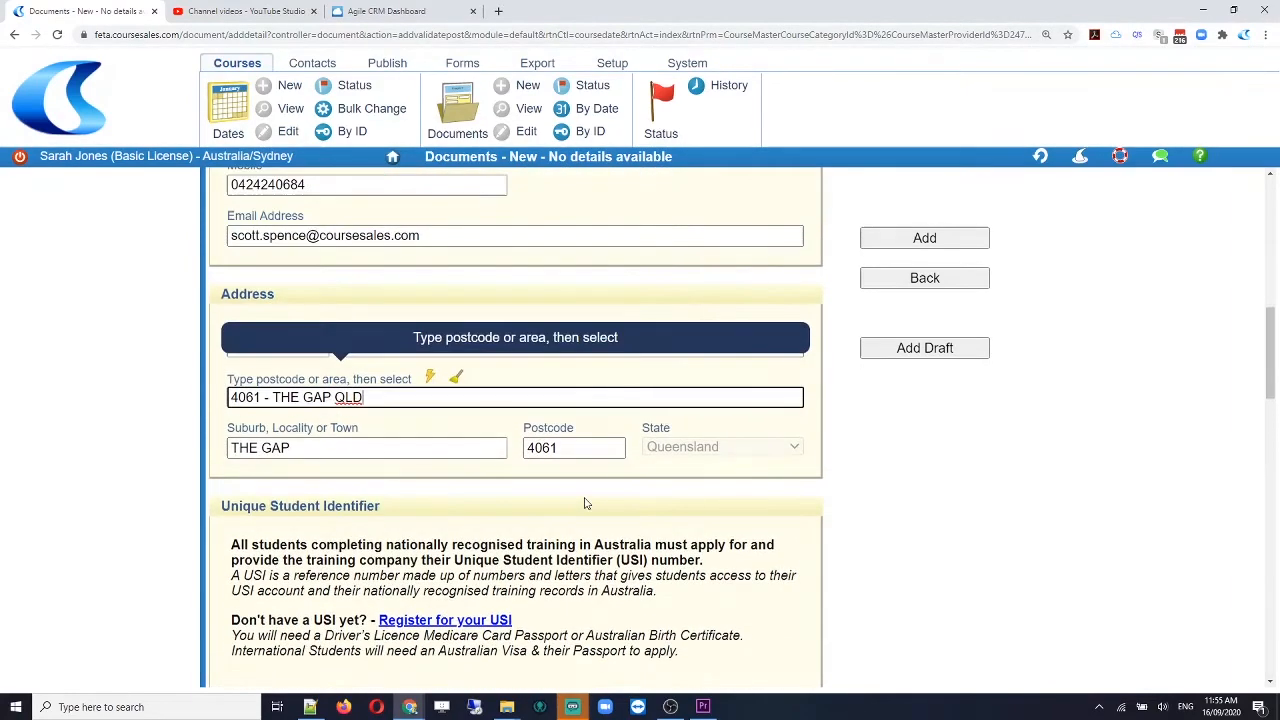
scroll(586, 504, "down", 2)
scroll(586, 504, "up", 5)
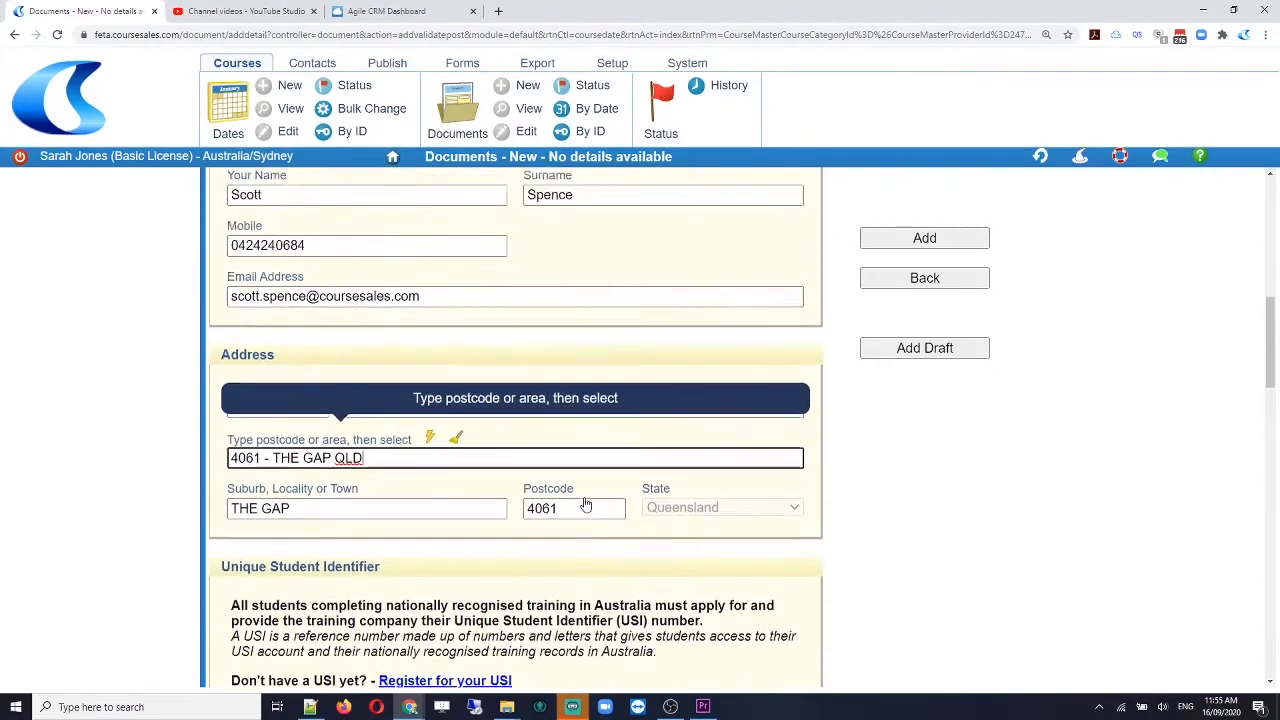
scroll(586, 504, "down", 10)
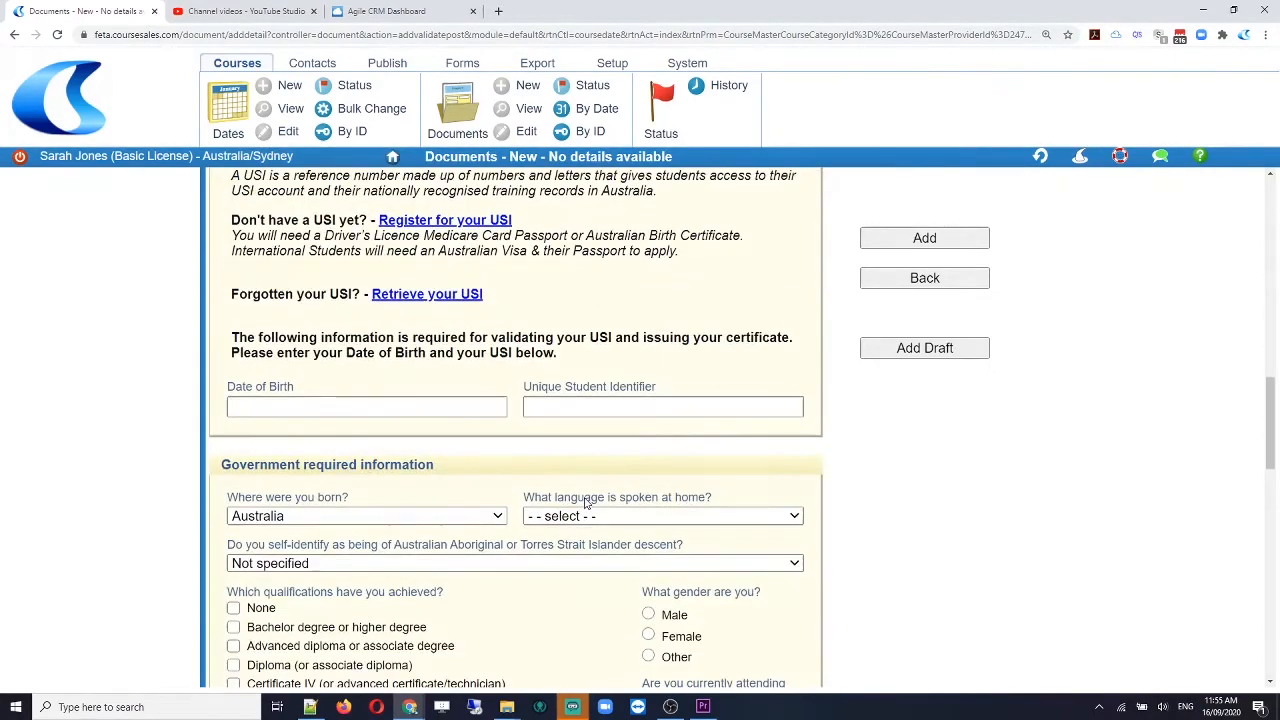
scroll(586, 504, "down", 2)
scroll(586, 504, "up", 1)
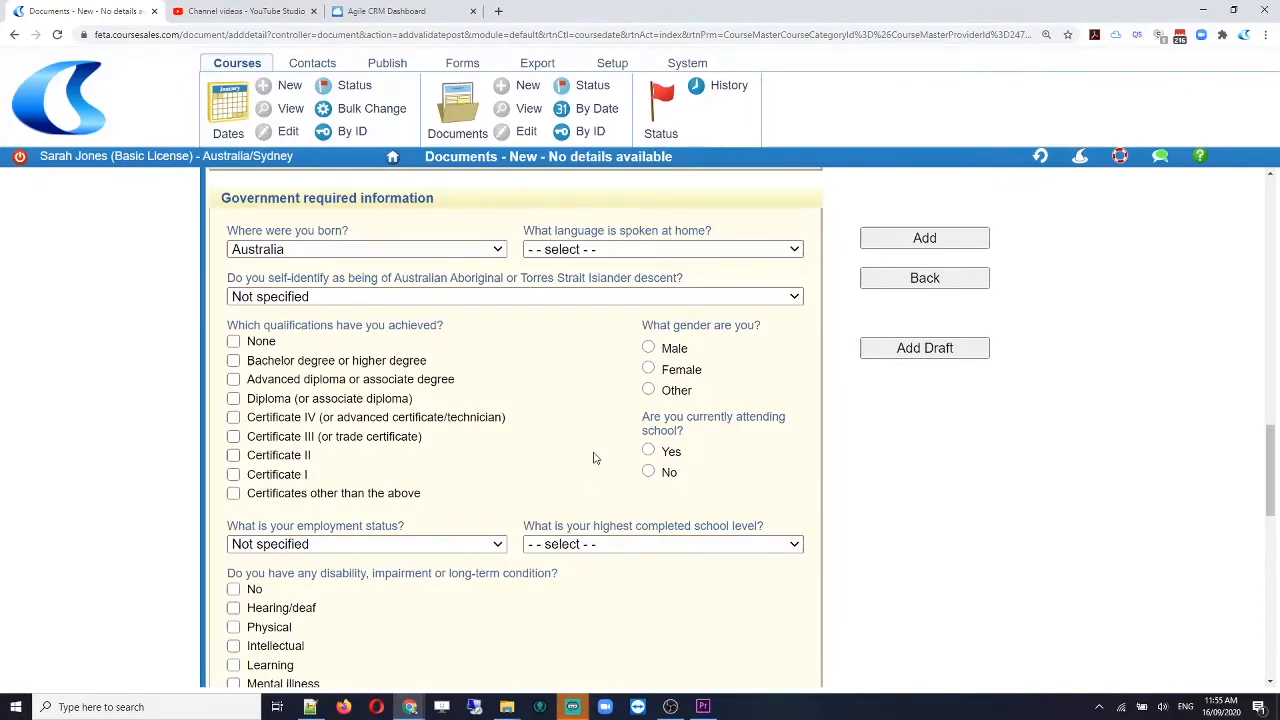
scroll(593, 458, "down", 5)
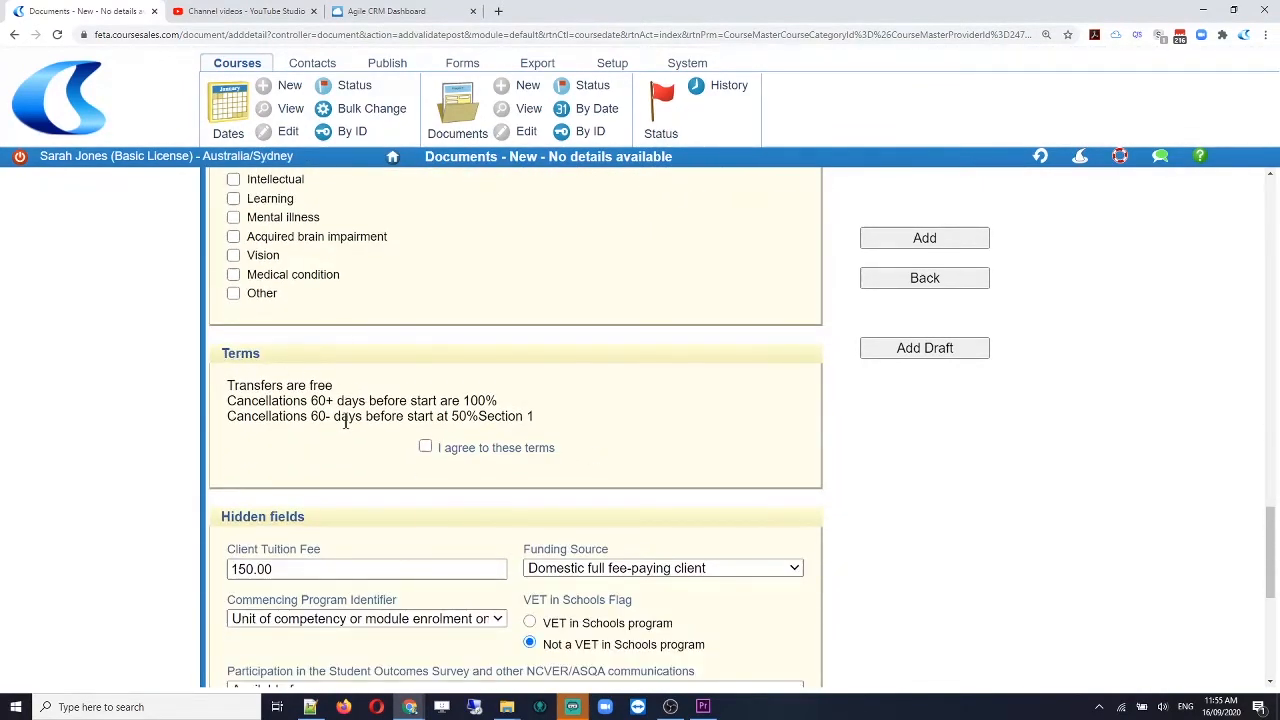
scroll(388, 470, "down", 1)
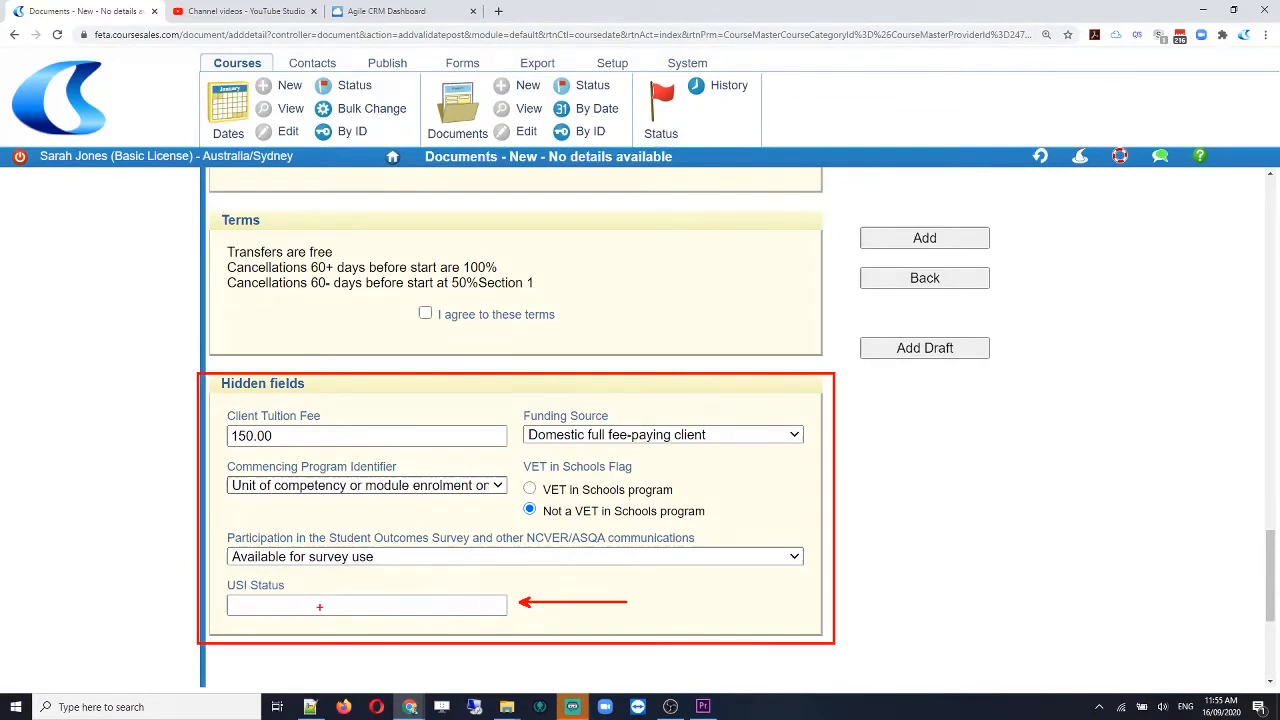
Step: Submit the registration and view the First Aid including CPR course date's documents
left_click(927, 241)
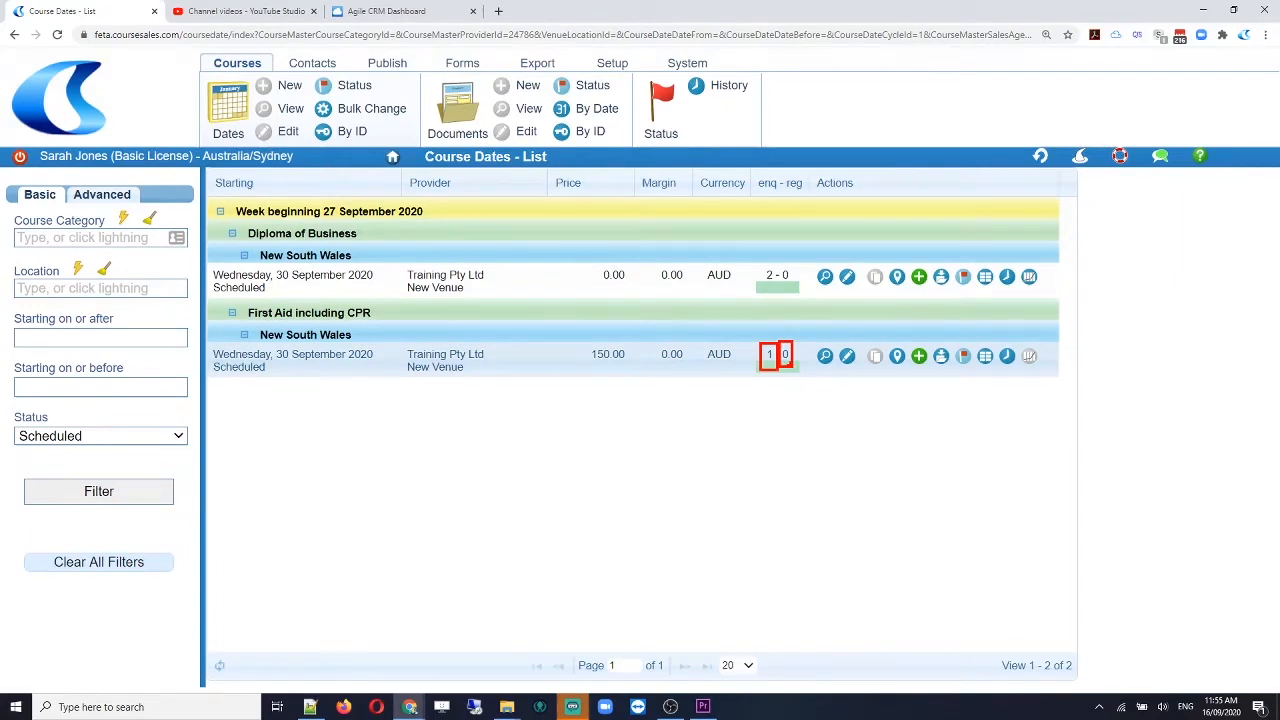
left_click(942, 358)
left_click(942, 358)
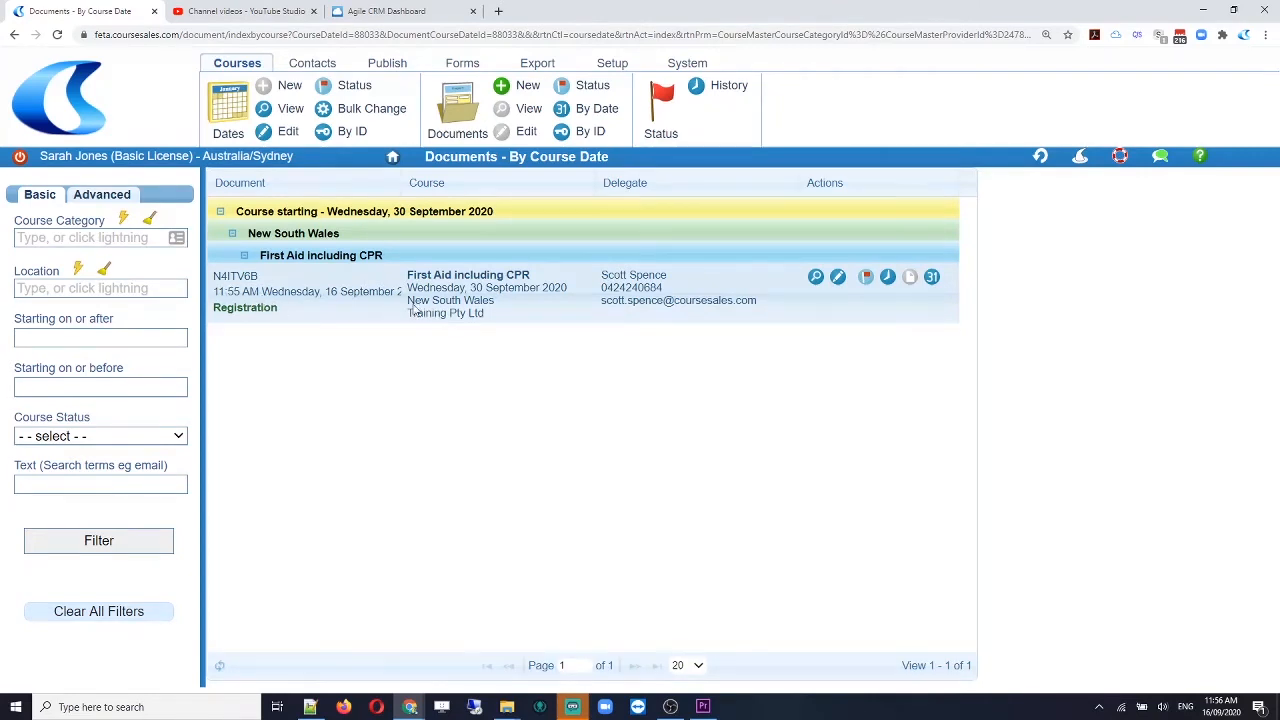
Step: Edit the student's document and advance its Process Step to Send Statement of Attainment
left_click(839, 278)
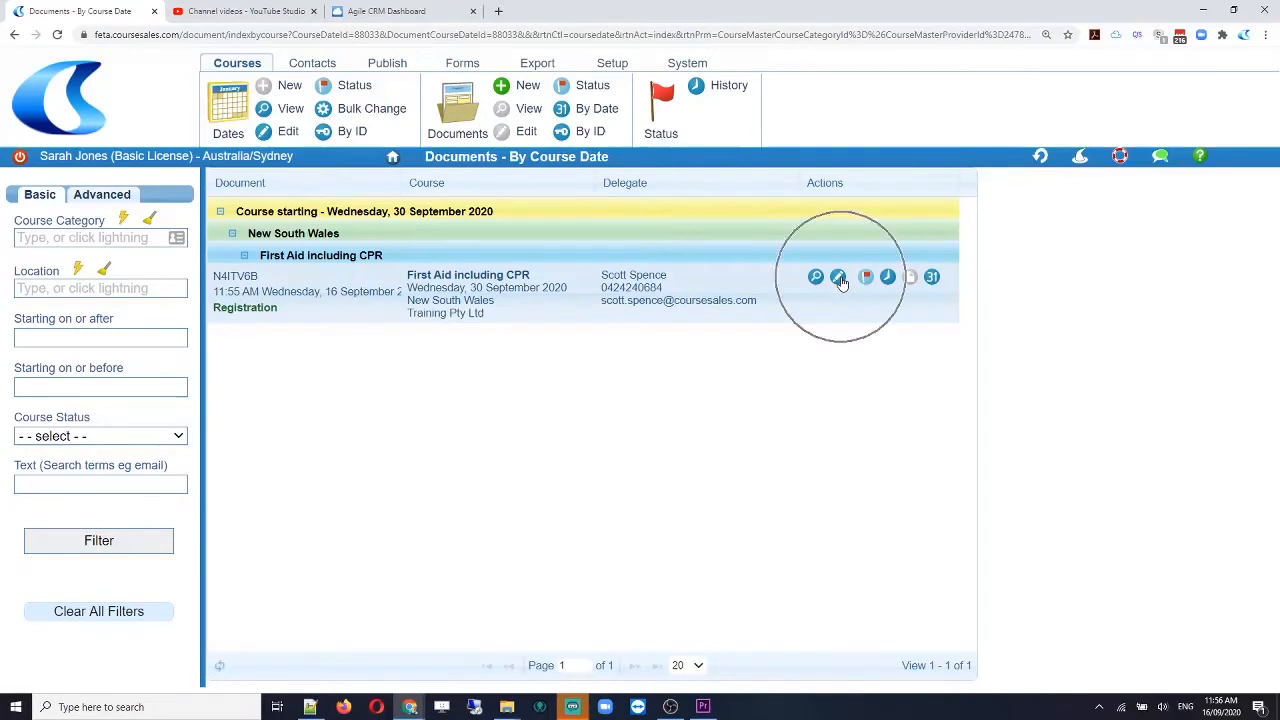
left_click(839, 278)
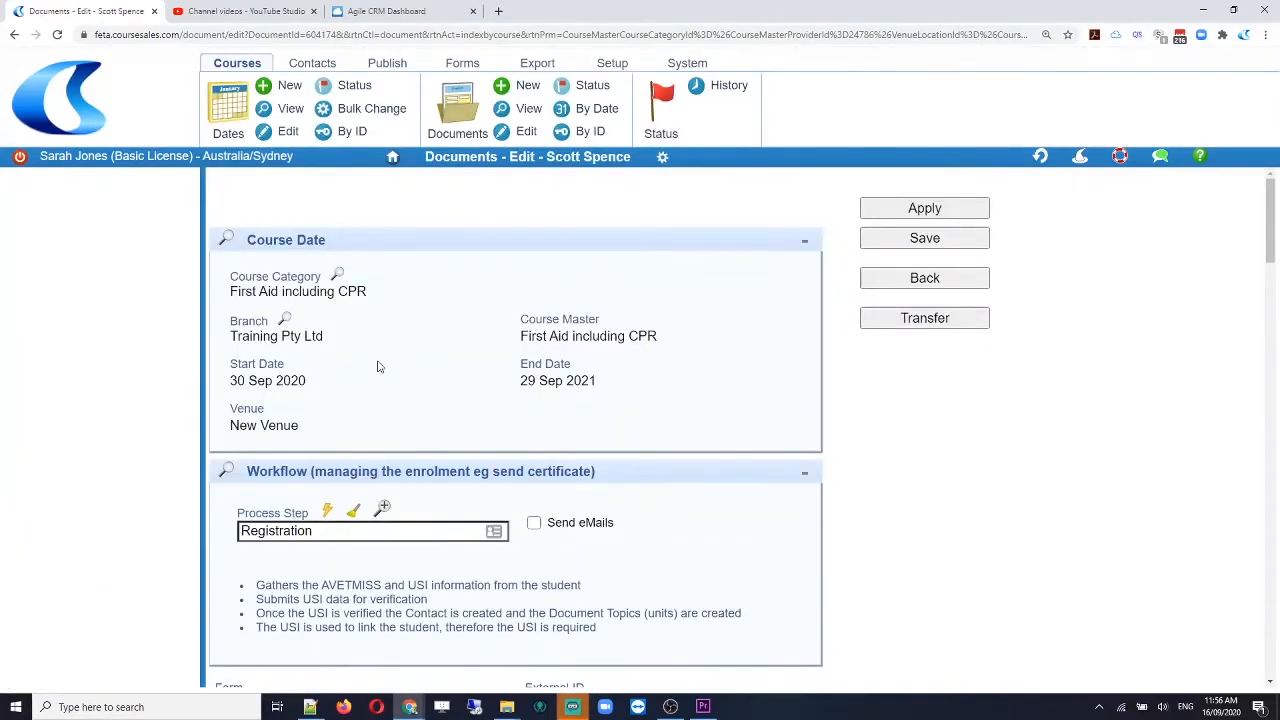
scroll(378, 366, "down", 2)
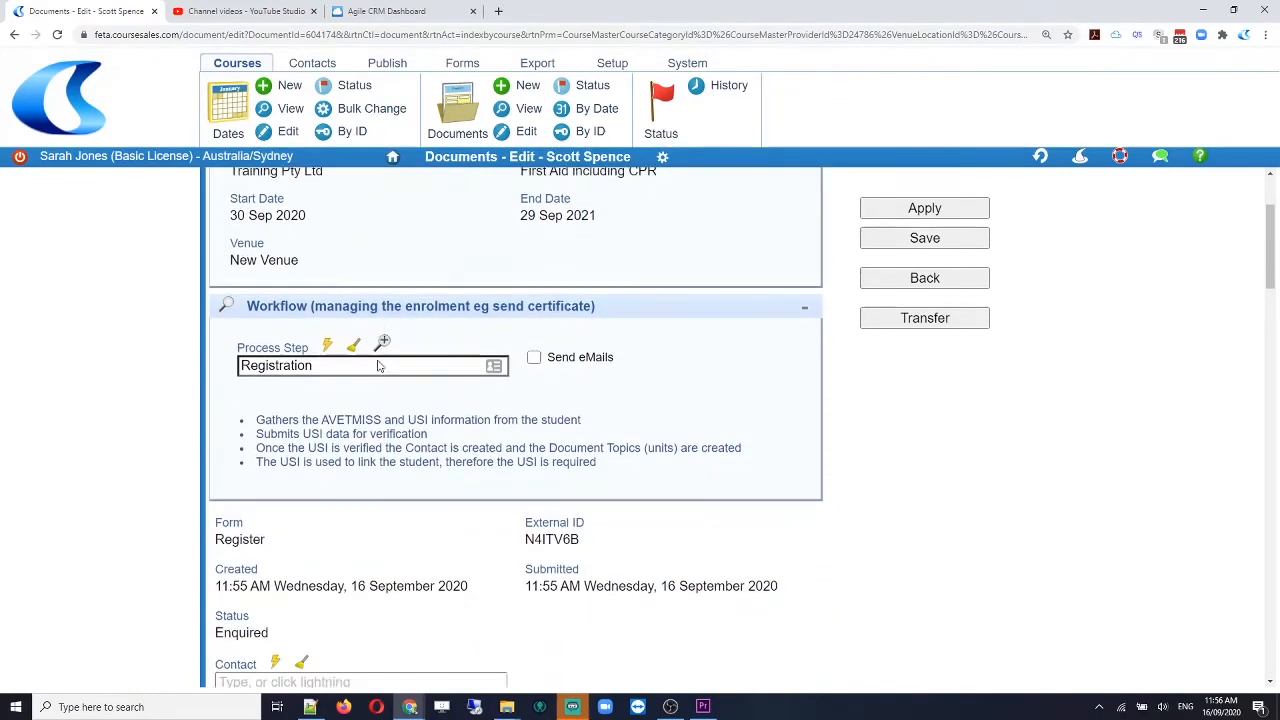
left_click(327, 313)
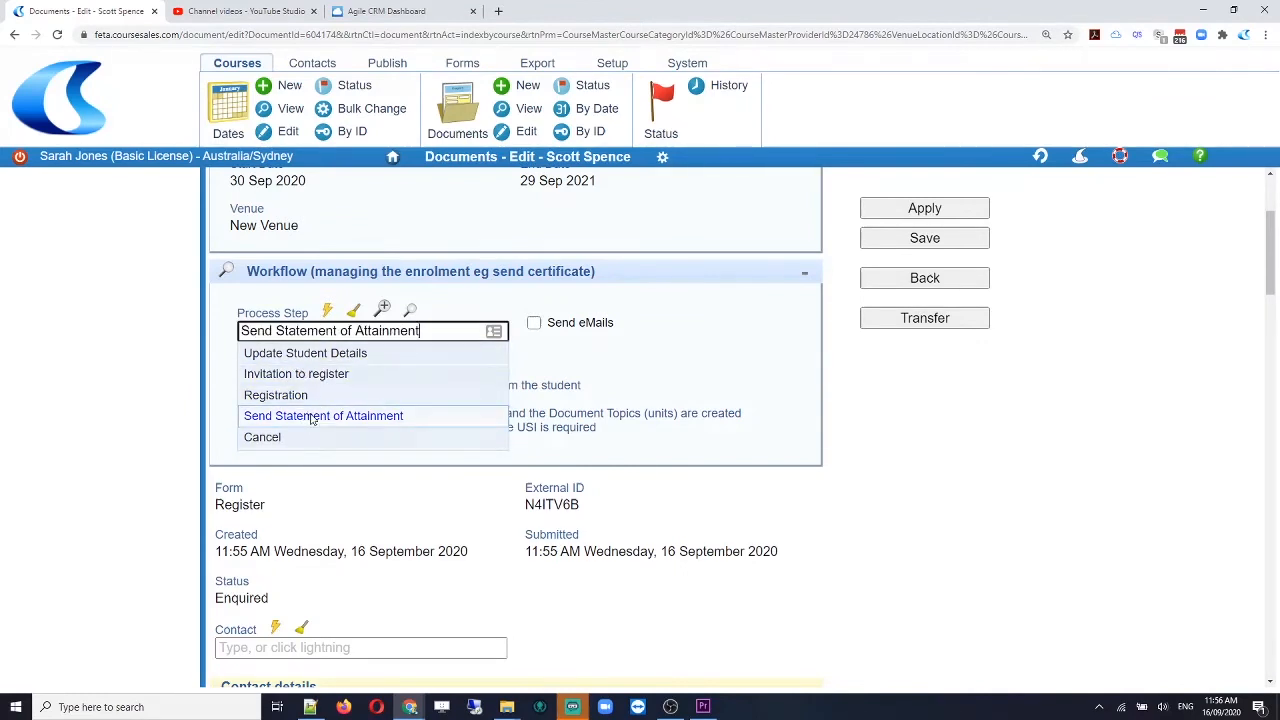
left_click(311, 417)
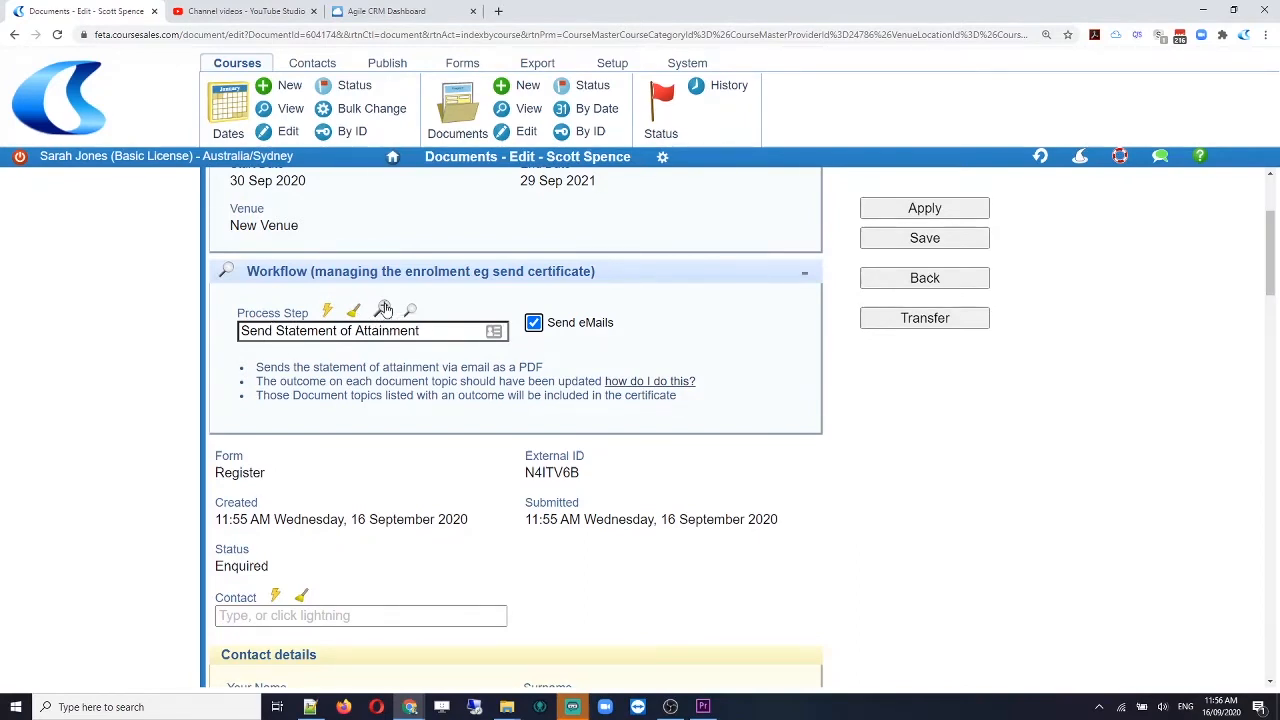
key("ctrl")
key("ctrl")
key("ctrl")
key("ctrl")
Step: Preview the Statement of Attainment email and read its Email Body content
left_click(384, 309)
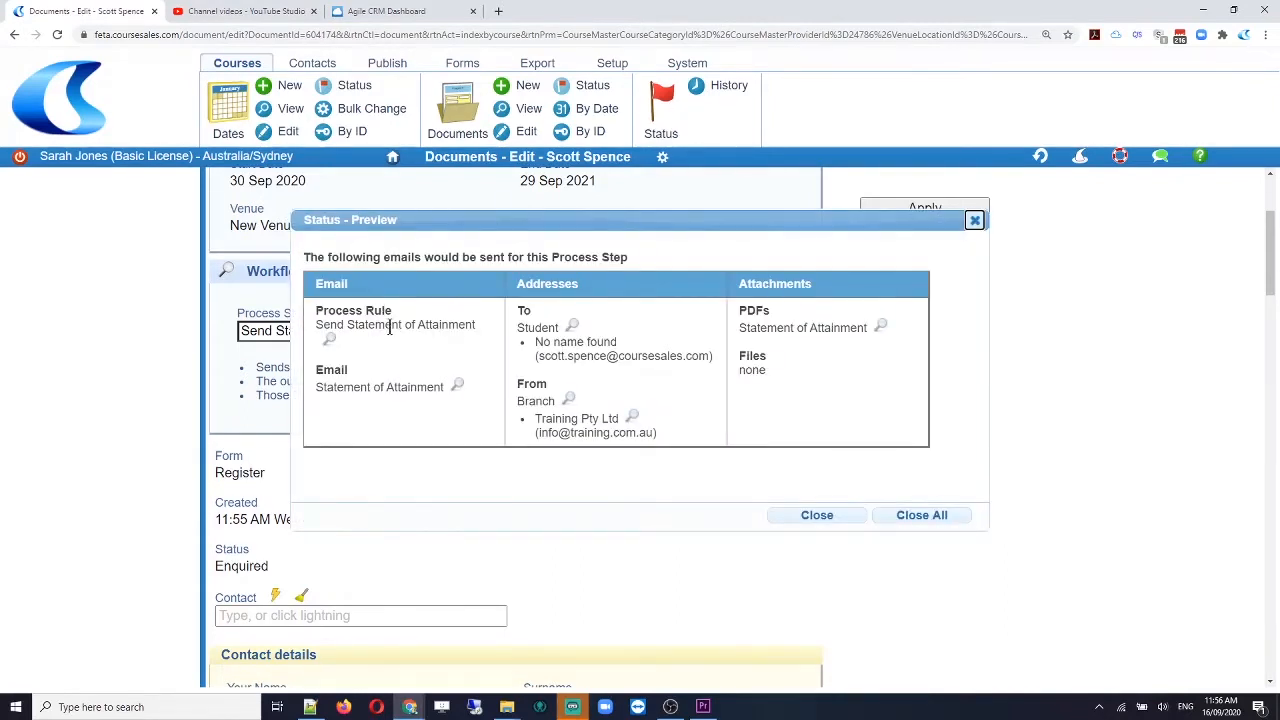
mouse_move(308, 302)
left_mouse_down()
mouse_move(360, 346)
mouse_move(493, 353)
left_mouse_up()
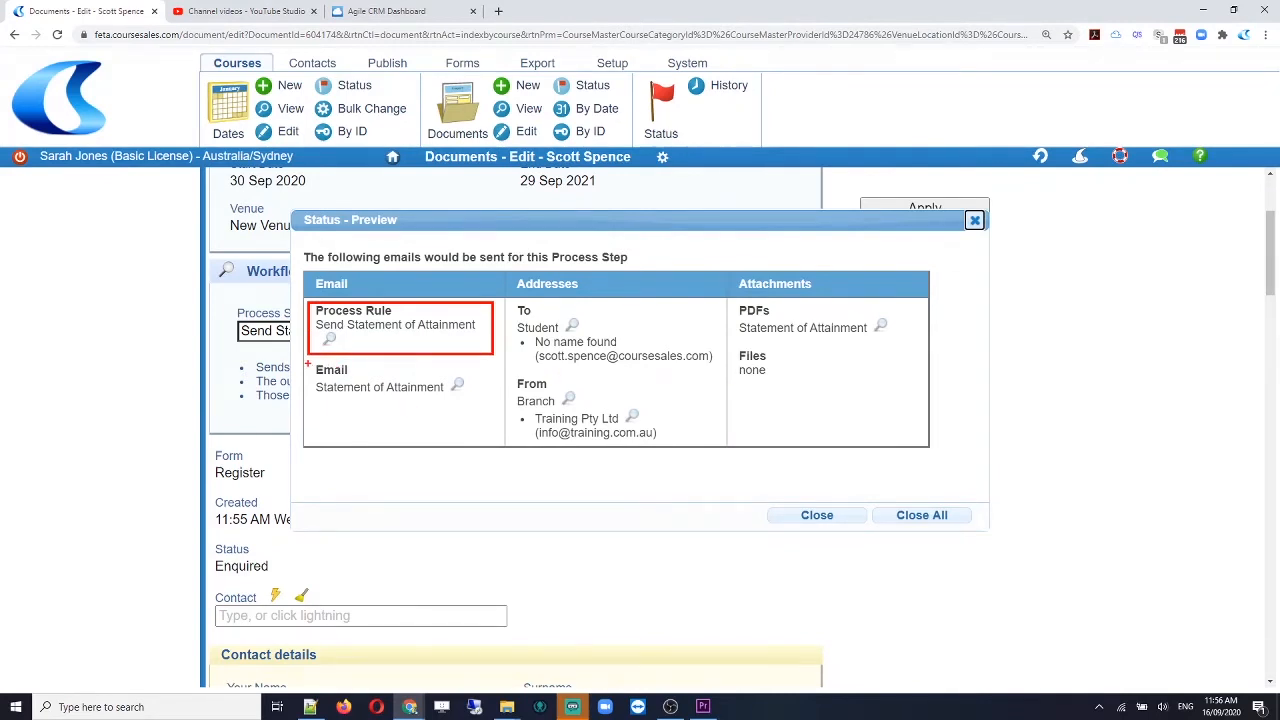
mouse_move(308, 364)
left_mouse_down()
mouse_move(393, 400)
mouse_move(487, 406)
left_mouse_up()
key("Escape")
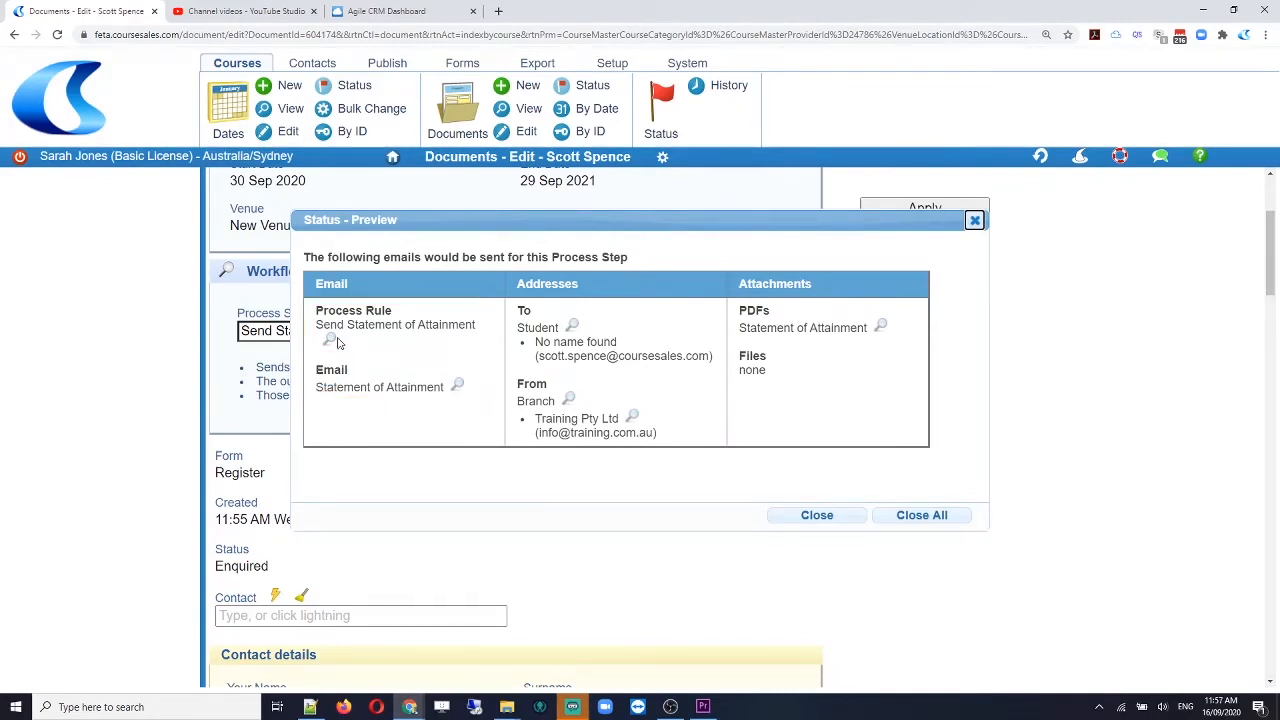
left_click(459, 386)
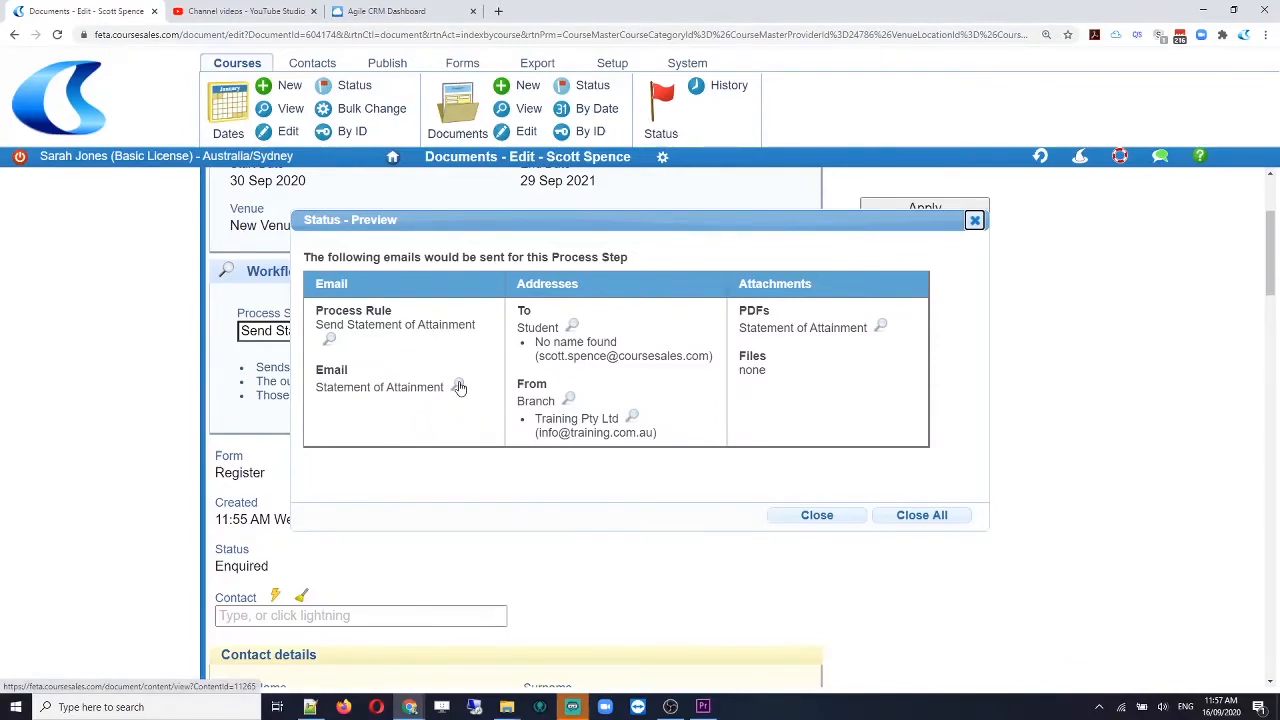
left_click(459, 386)
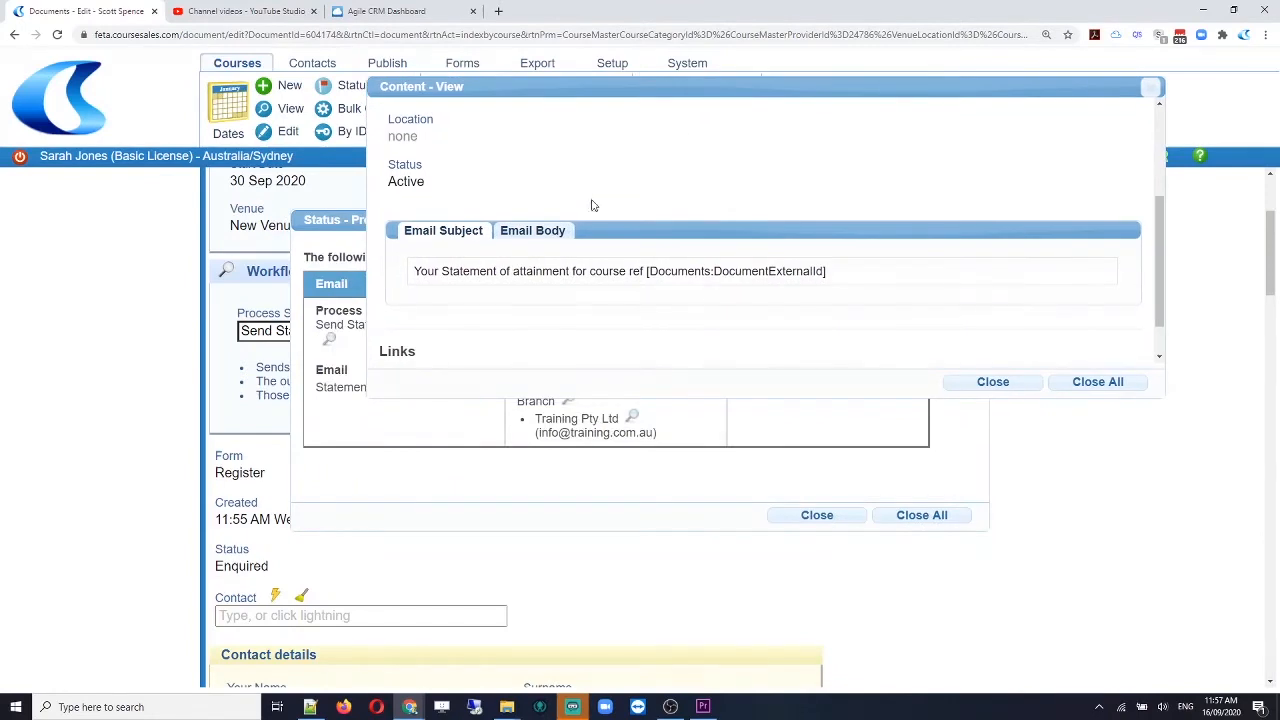
left_click(524, 231)
scroll(716, 303, "down", 2)
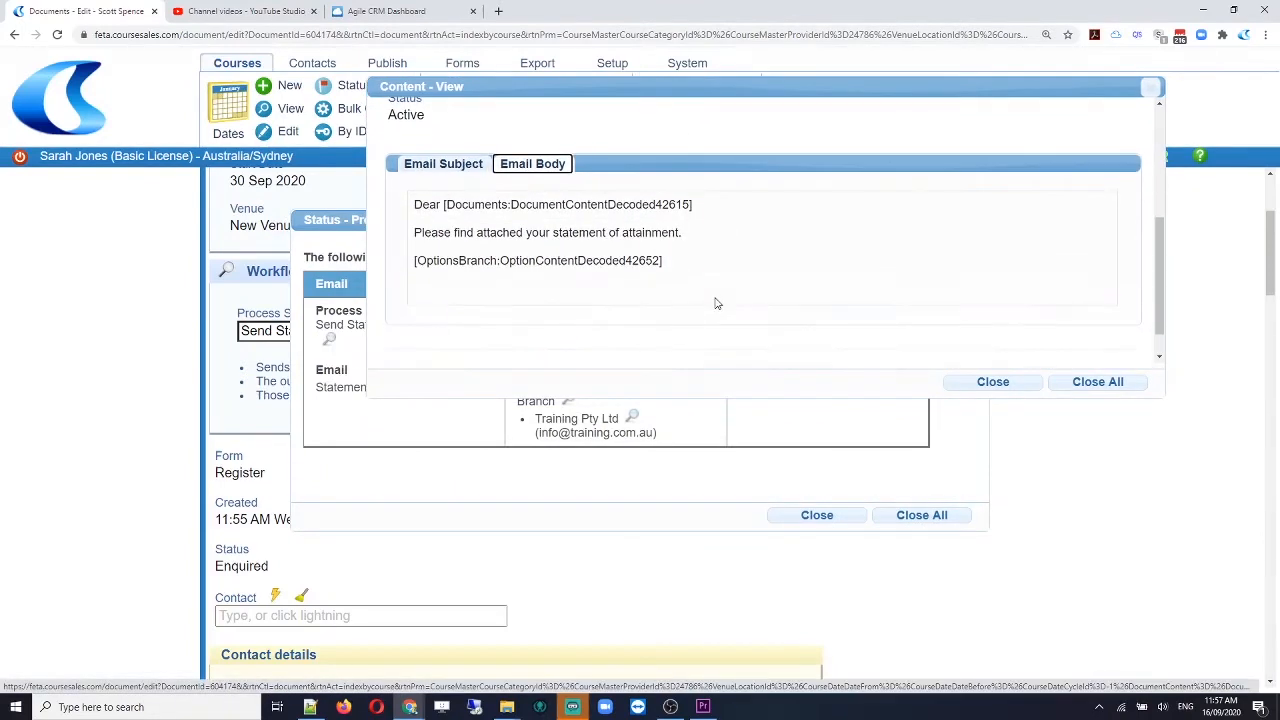
scroll(705, 285, "up", 1)
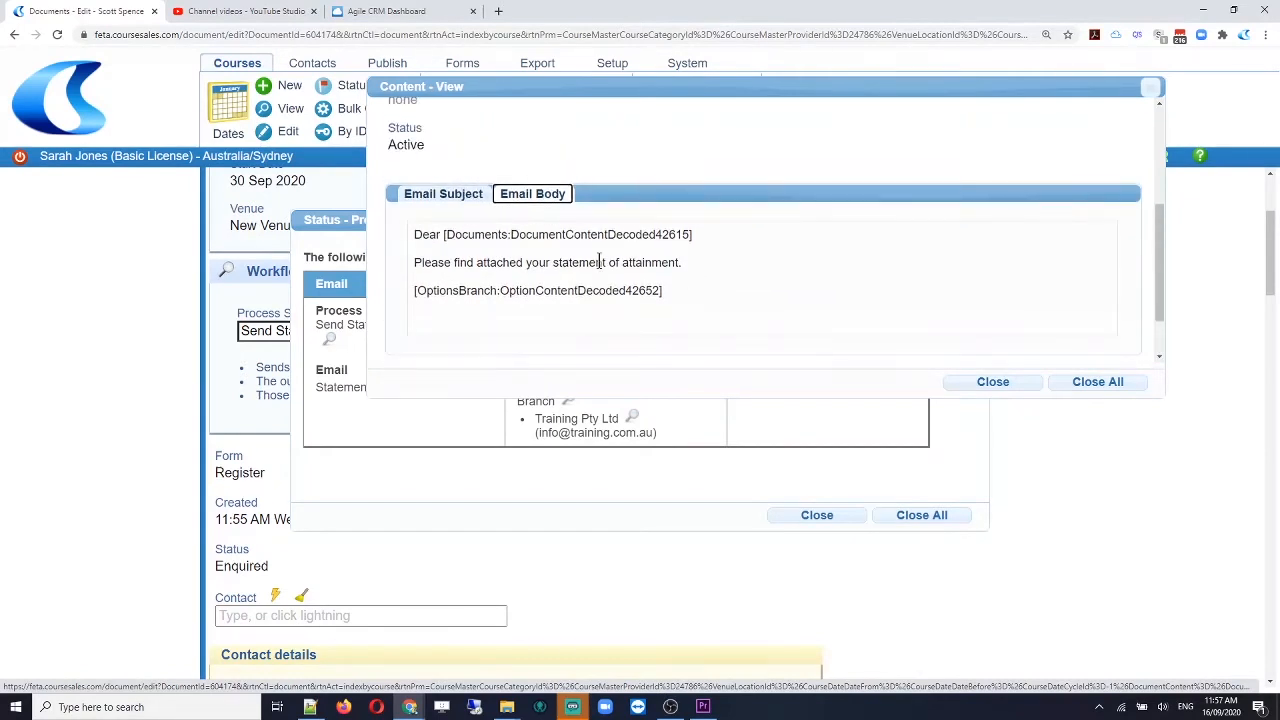
left_click(1015, 388)
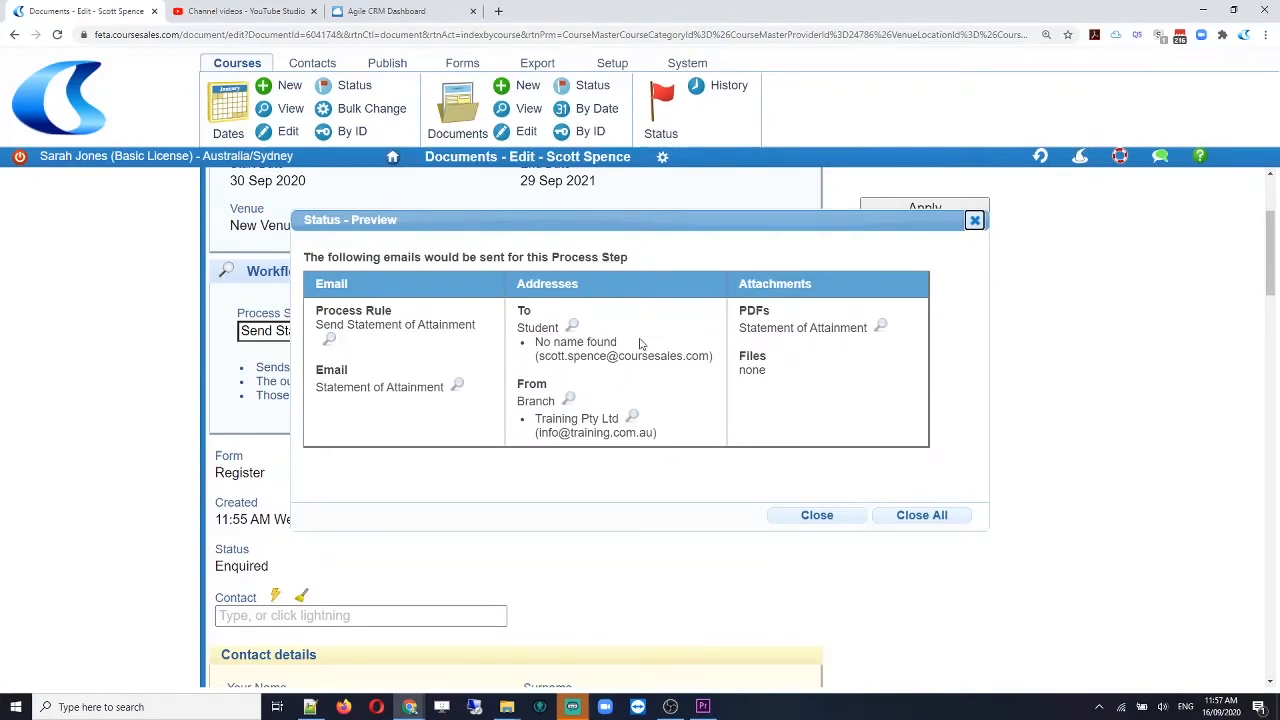
Step: Review the email's PDF attachment, student recipient and branch sender, then close the preview
mouse_move(733, 300)
left_mouse_down()
mouse_move(746, 344)
mouse_move(906, 342)
left_mouse_up()
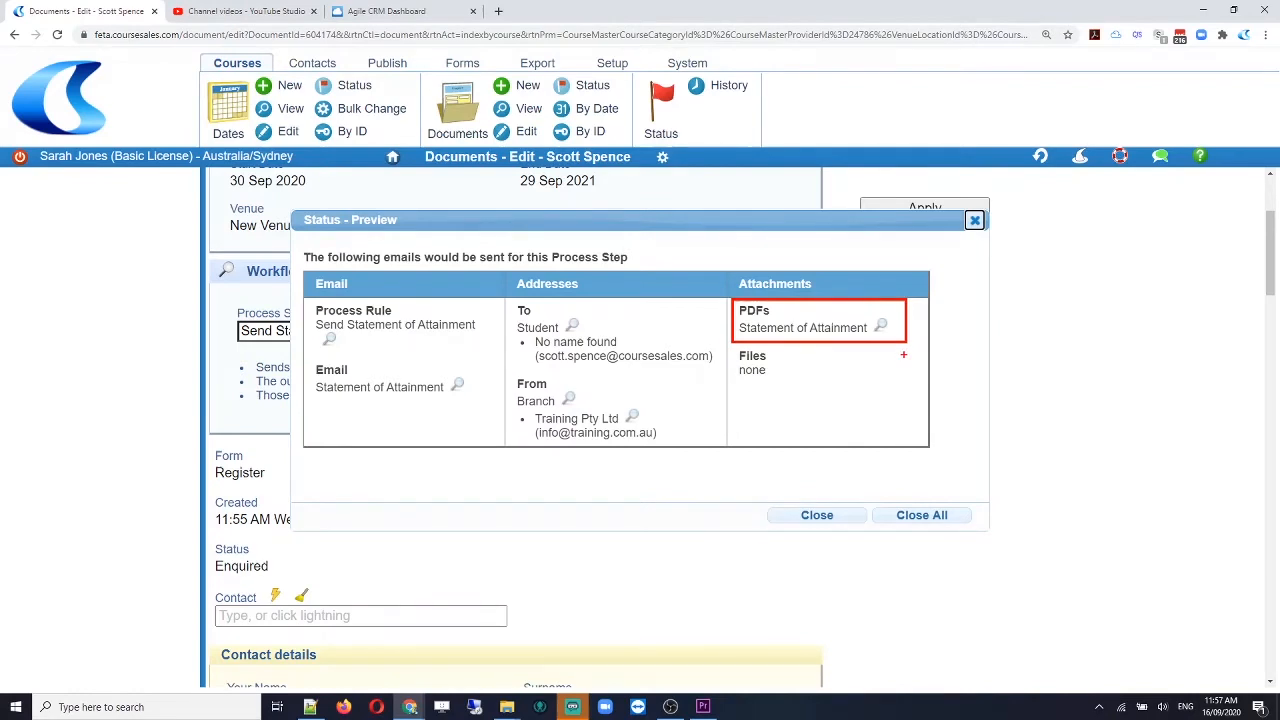
mouse_move(729, 276)
left_mouse_down()
mouse_move(733, 320)
mouse_move(869, 417)
mouse_move(926, 416)
mouse_move(913, 415)
left_mouse_up()
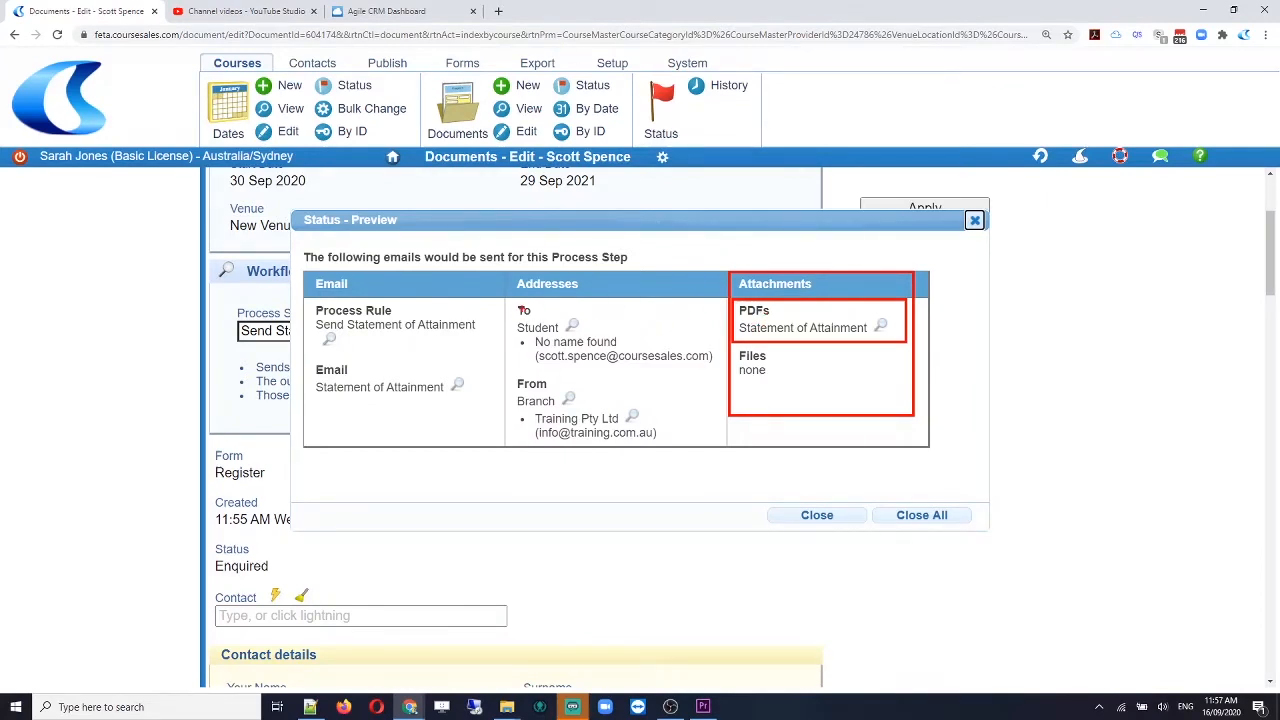
mouse_move(513, 301)
left_mouse_down()
mouse_move(632, 366)
mouse_move(724, 373)
left_mouse_up()
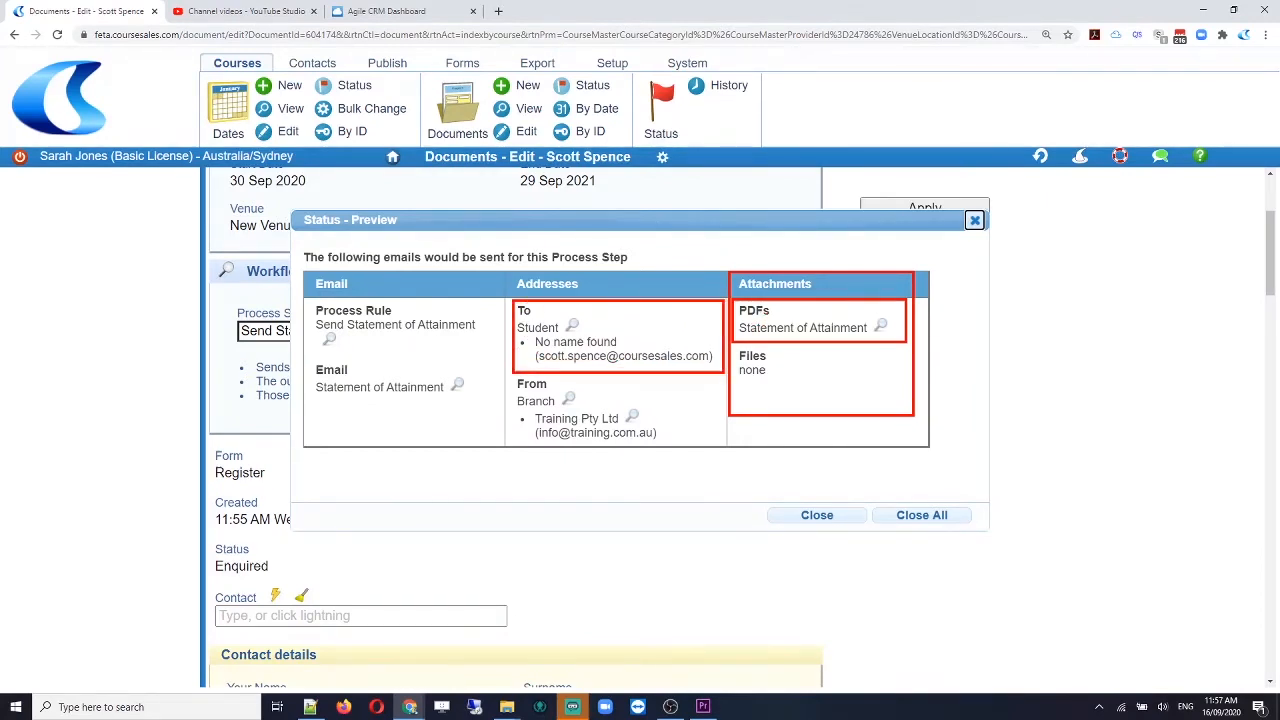
mouse_move(511, 378)
left_mouse_down()
mouse_move(548, 420)
mouse_move(683, 441)
left_mouse_up()
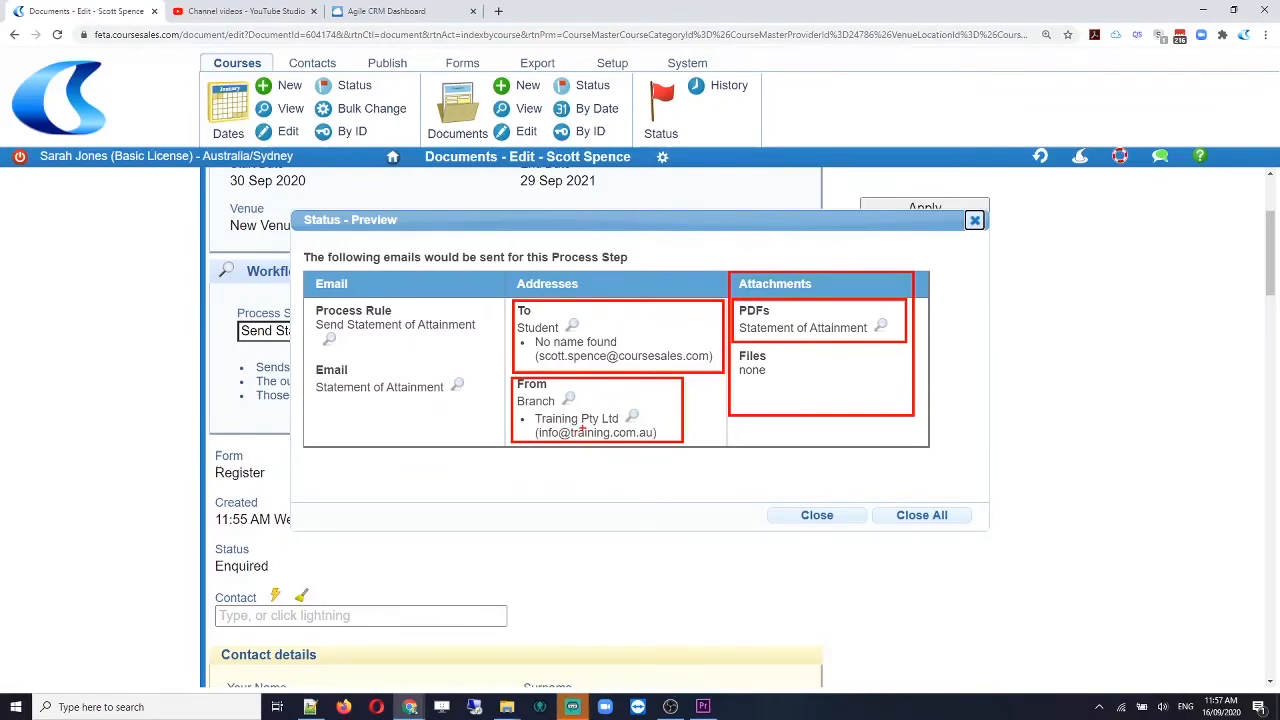
key("Escape")
left_click(817, 515)
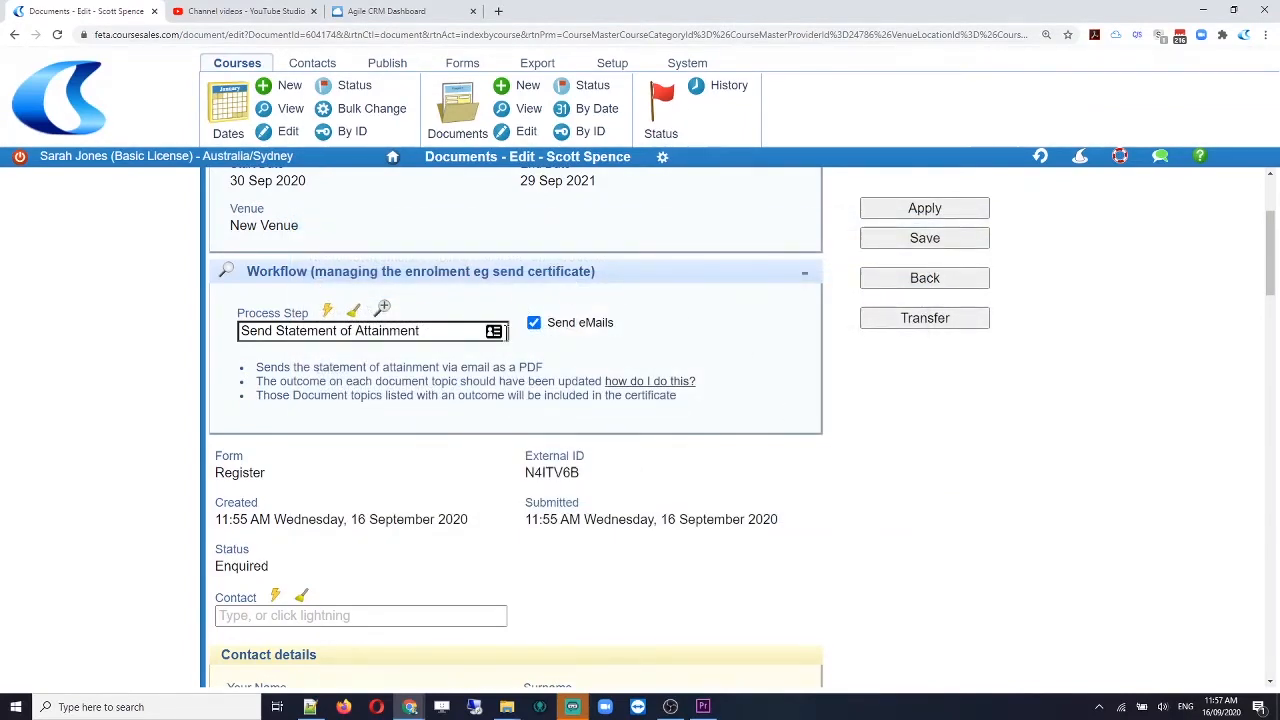
Step: Switch off Send eMails and save the document at Send Statement of Attainment
left_click(534, 322)
left_click(940, 238)
left_click(226, 271)
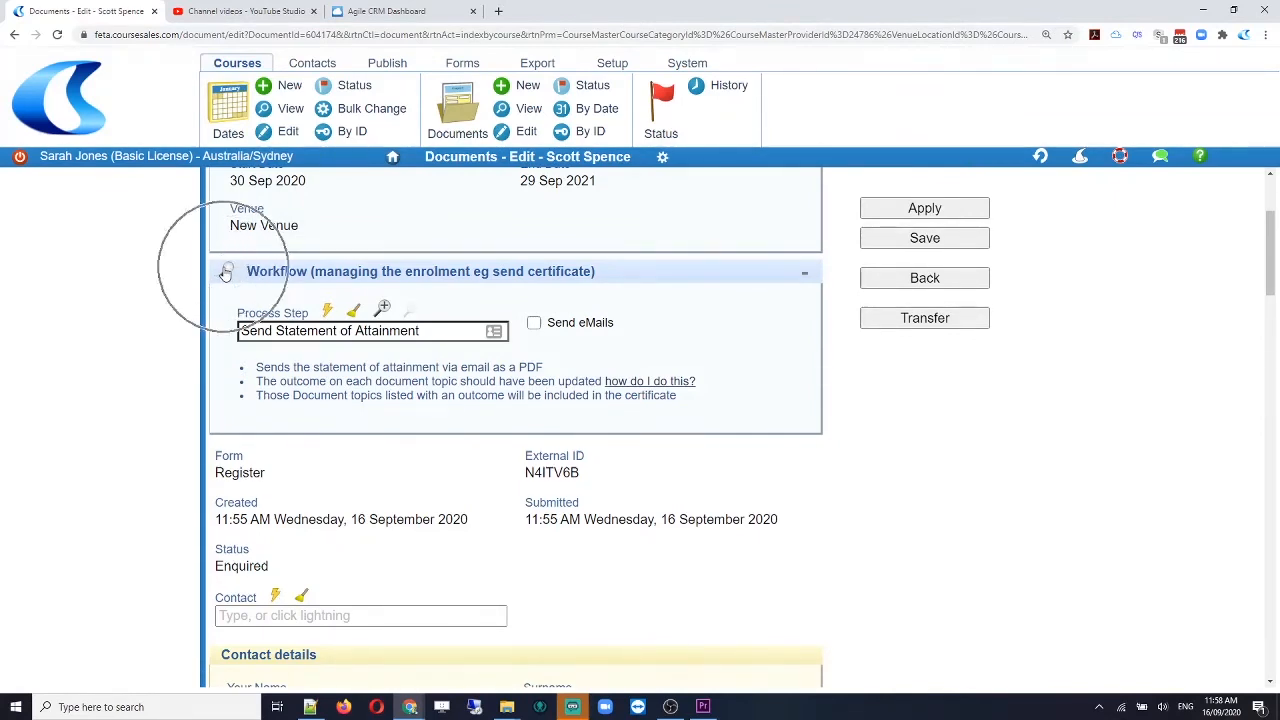
Step: Review the Workflow History showing Registration at 11:55 AM and Send Statement of Attainment at 11:58 AM
left_click(226, 271)
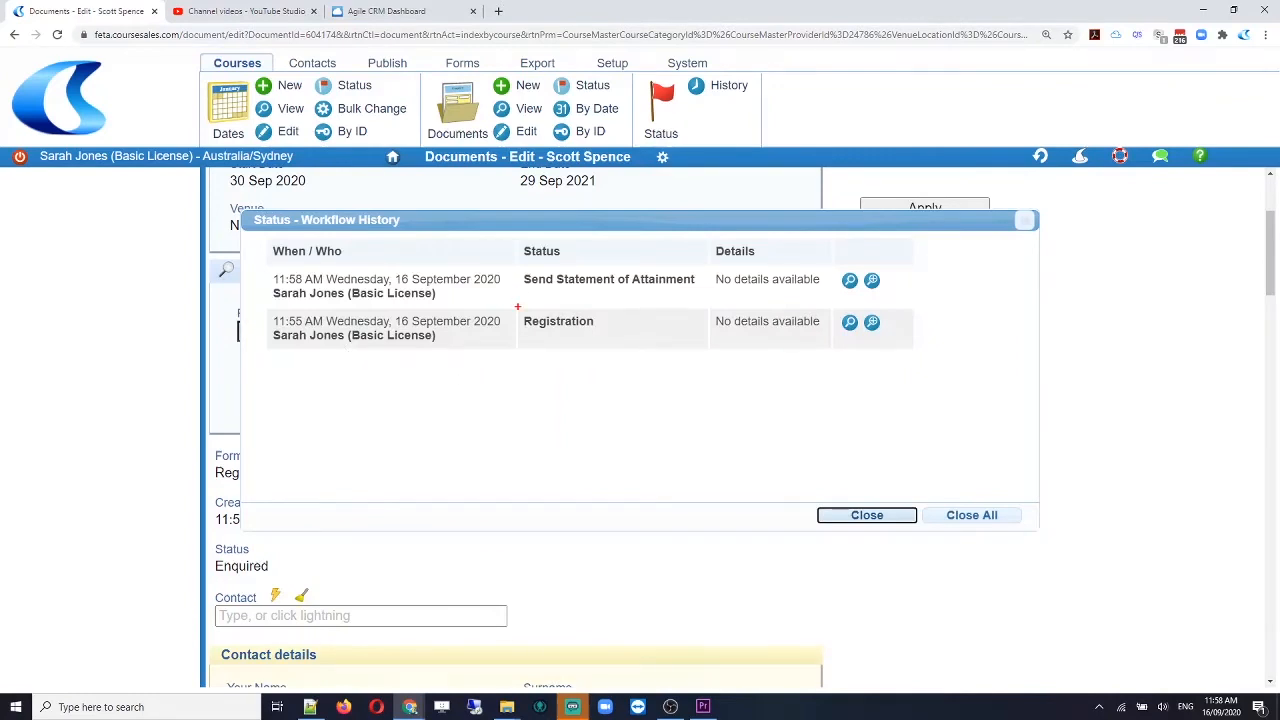
left_click_drag(517, 307, 627, 349)
left_click_drag(517, 266, 709, 299)
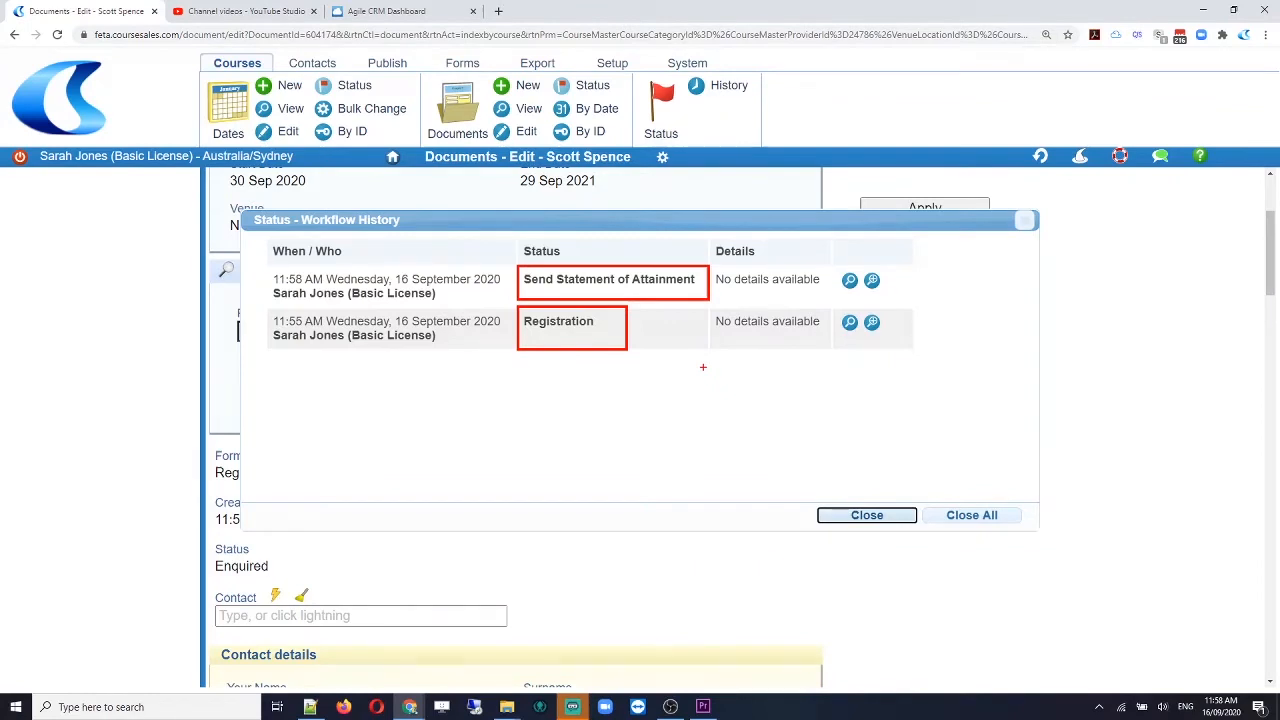
left_click_drag(266, 264, 513, 349)
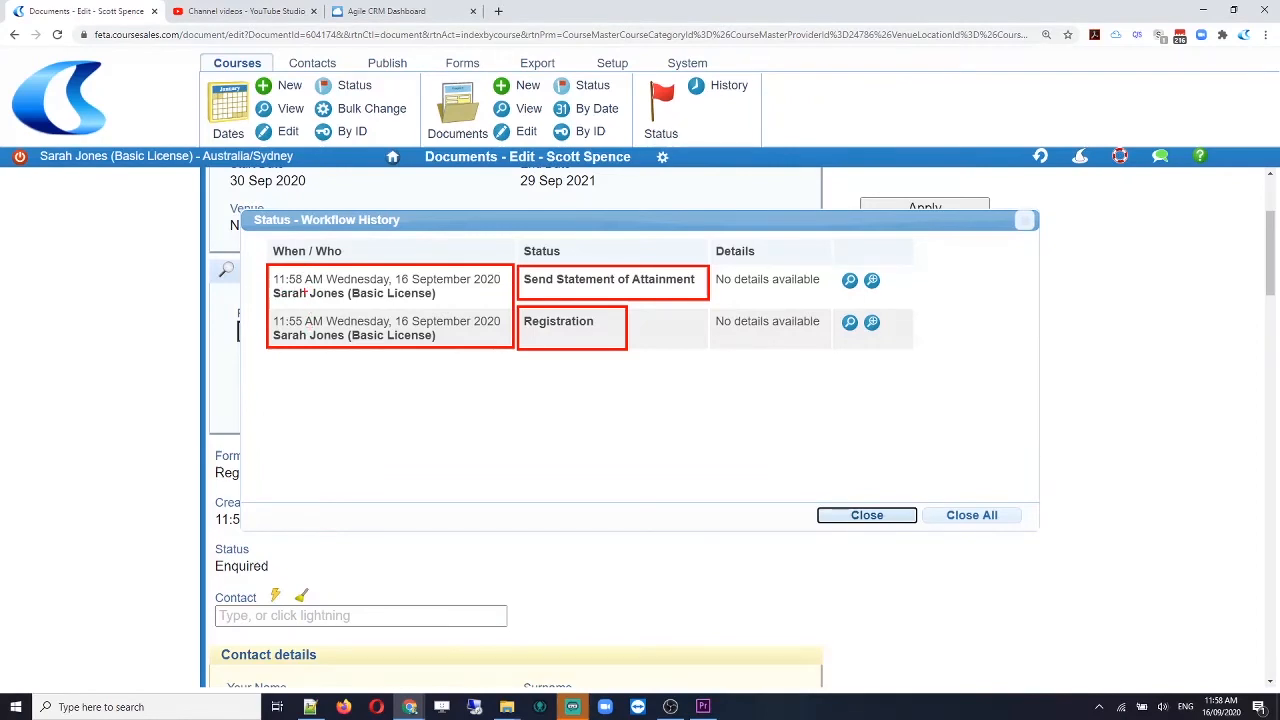
key("Escape")
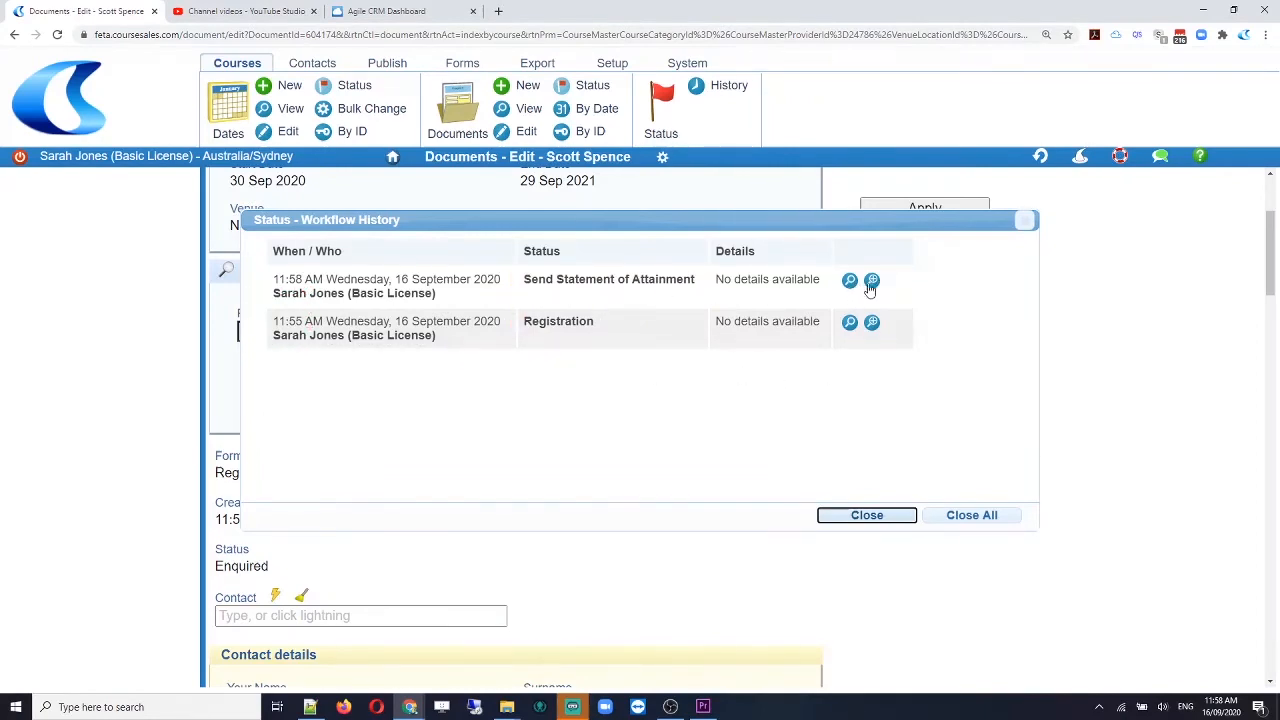
left_click(872, 282)
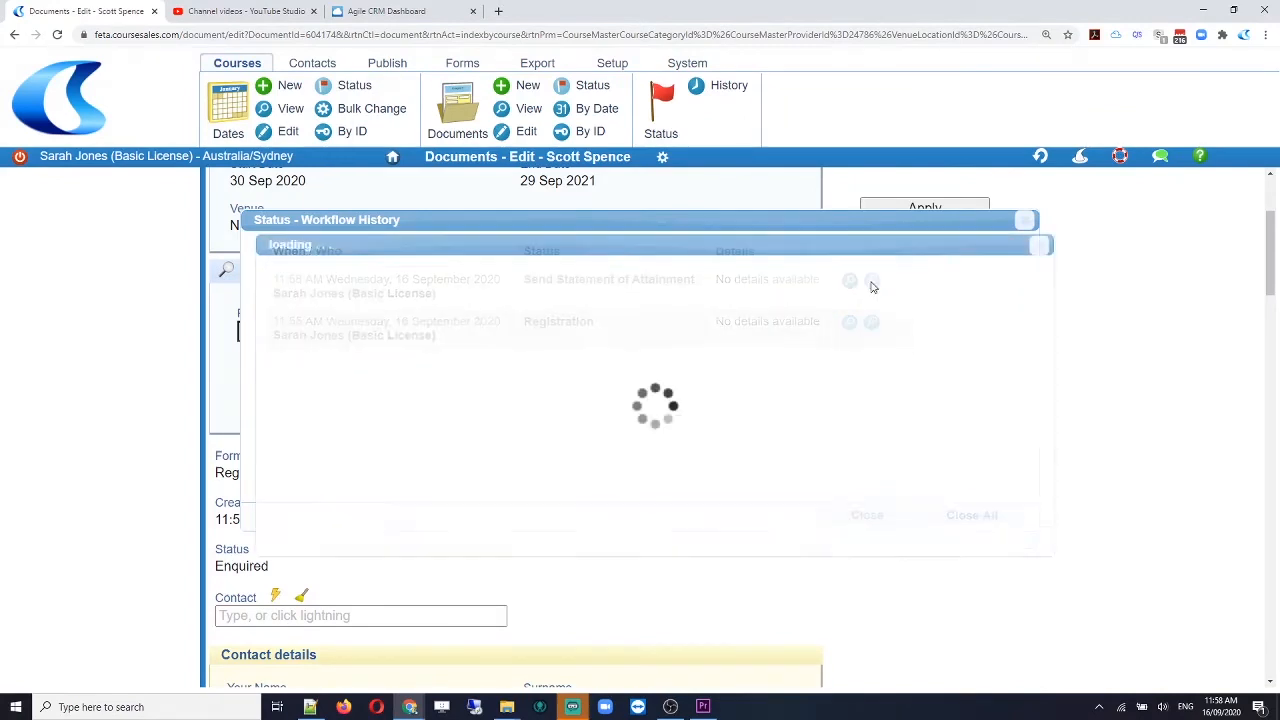
left_click(1040, 248)
left_click(872, 283)
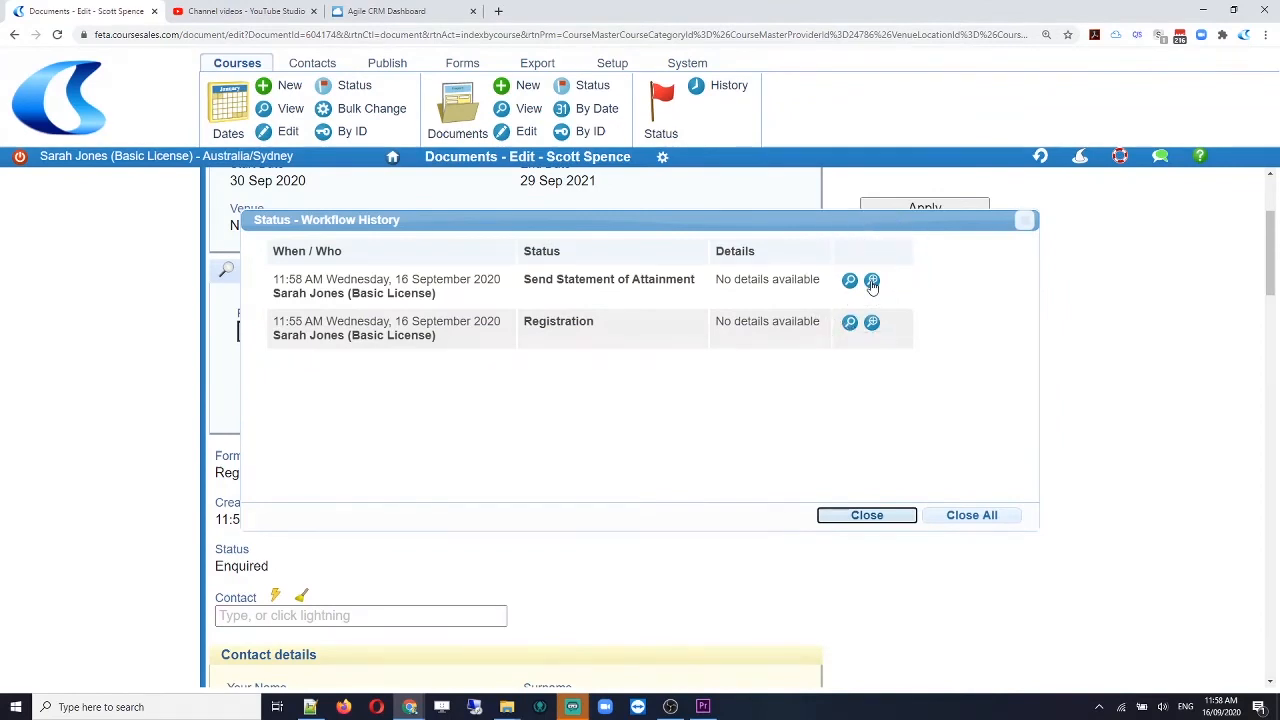
left_click(872, 283)
left_click(872, 283)
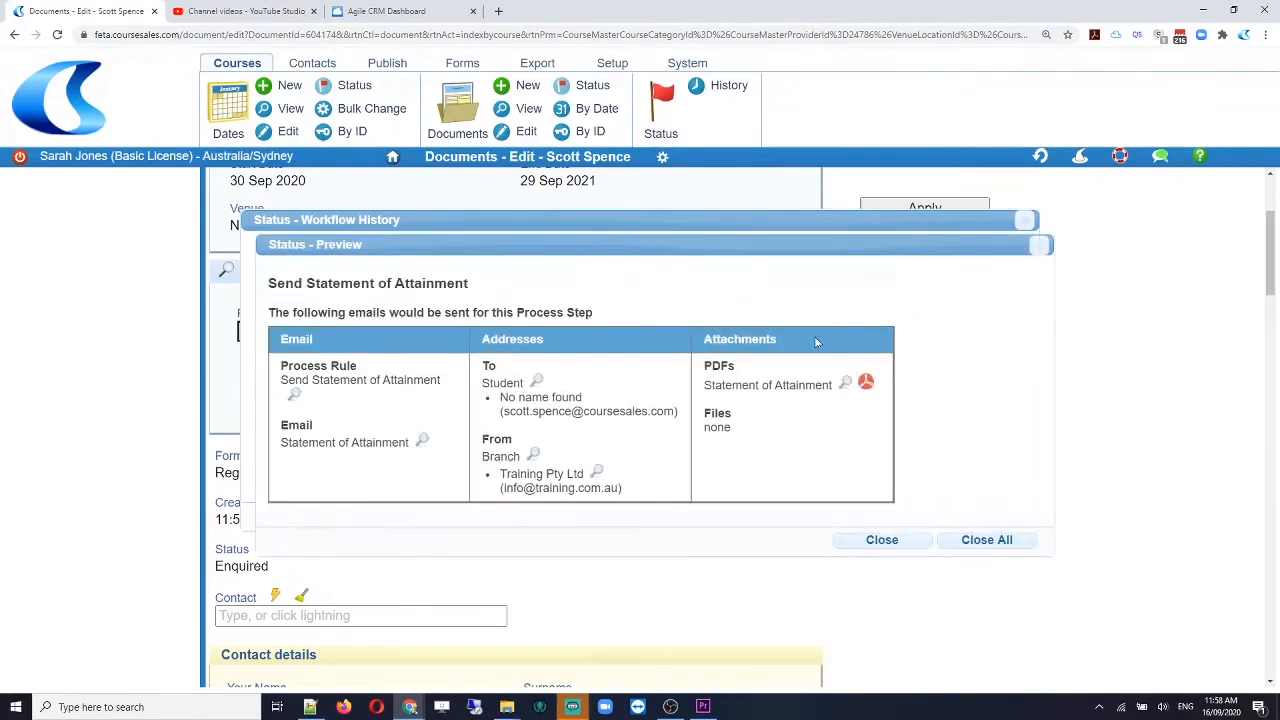
left_click(866, 385)
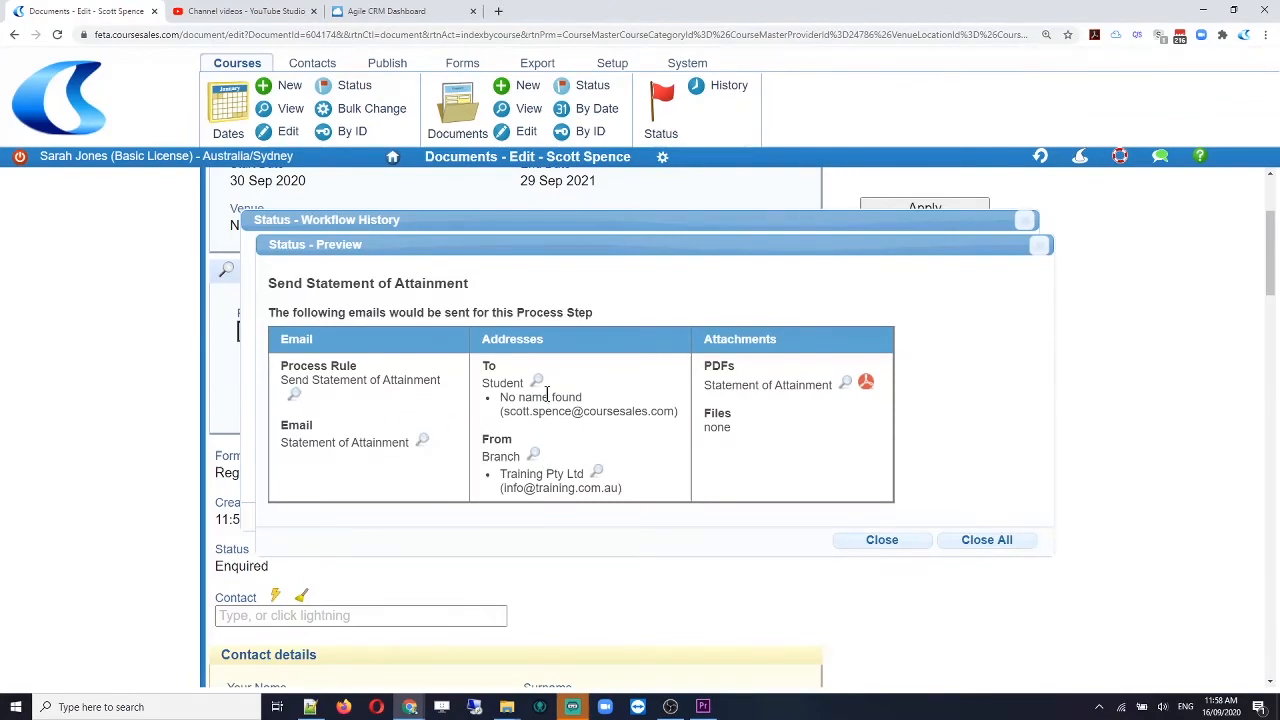
left_click(893, 544)
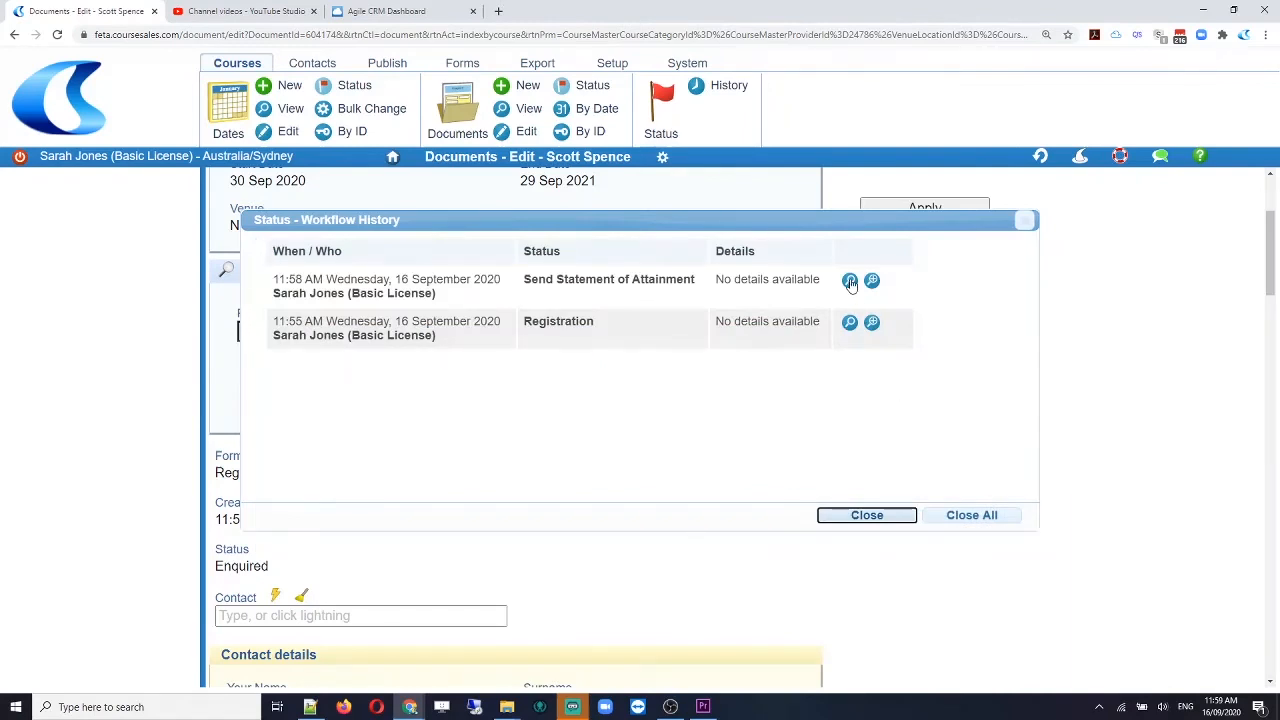
Step: Open the Send Statement of Attainment status details and outline the Emails and Export processed results
left_click(850, 281)
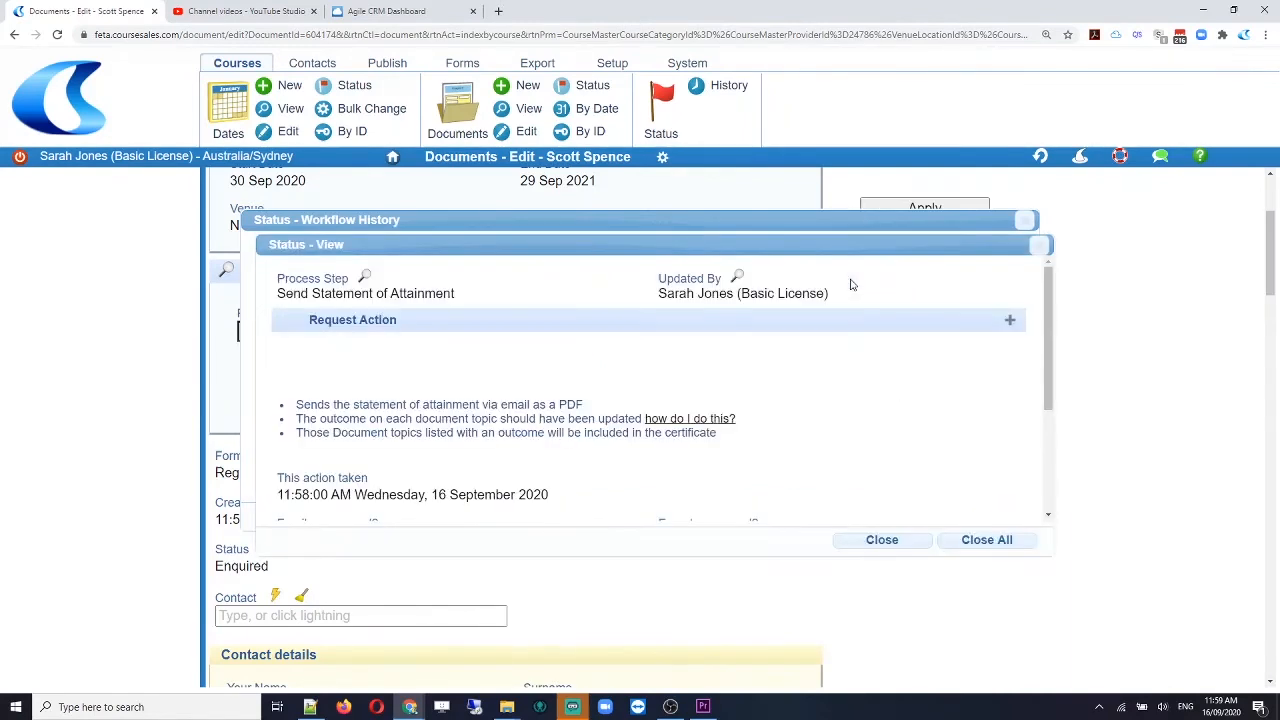
scroll(646, 389, "down", 3)
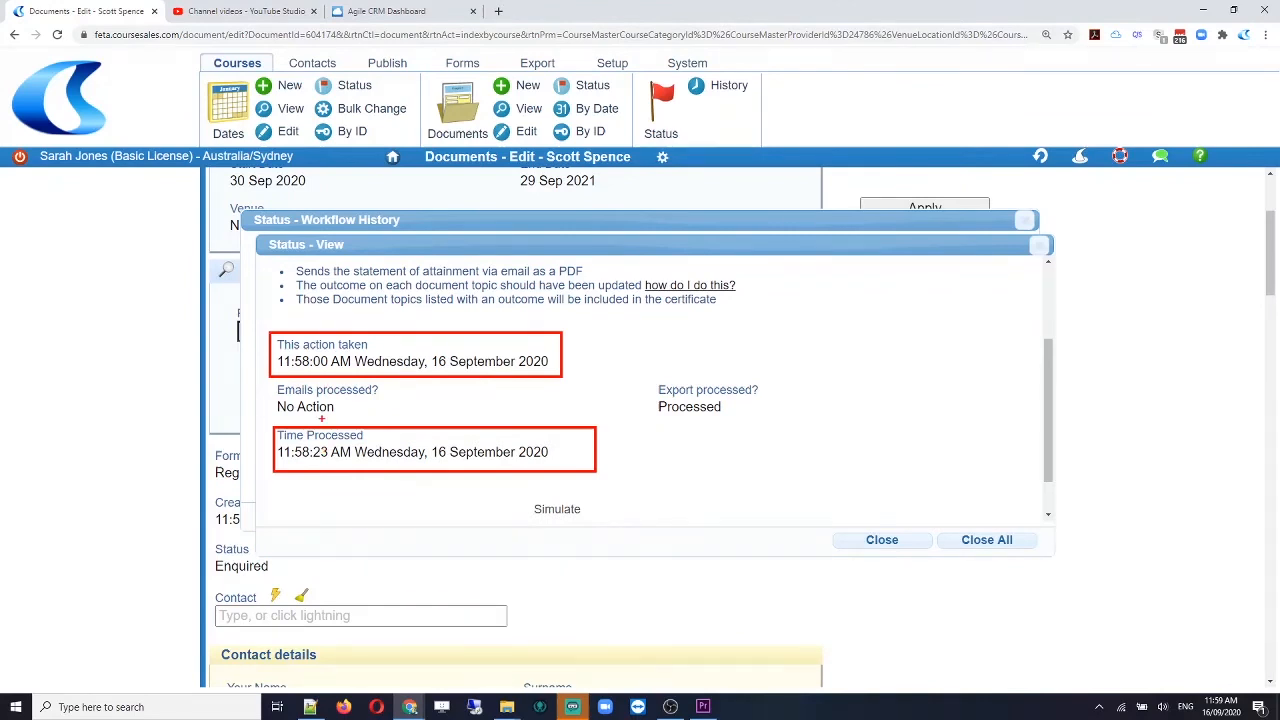
left_click_drag(270, 381, 394, 416)
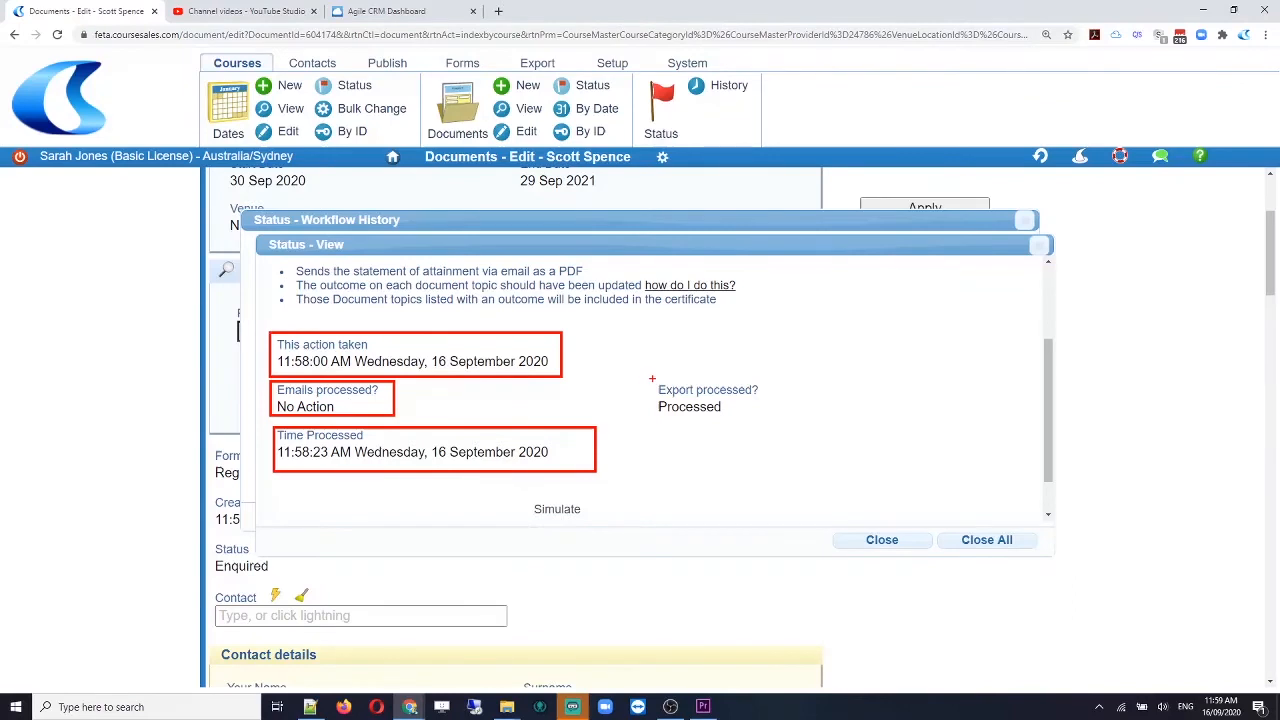
mouse_move(652, 379)
left_mouse_down()
mouse_move(708, 428)
mouse_move(786, 426)
left_mouse_up()
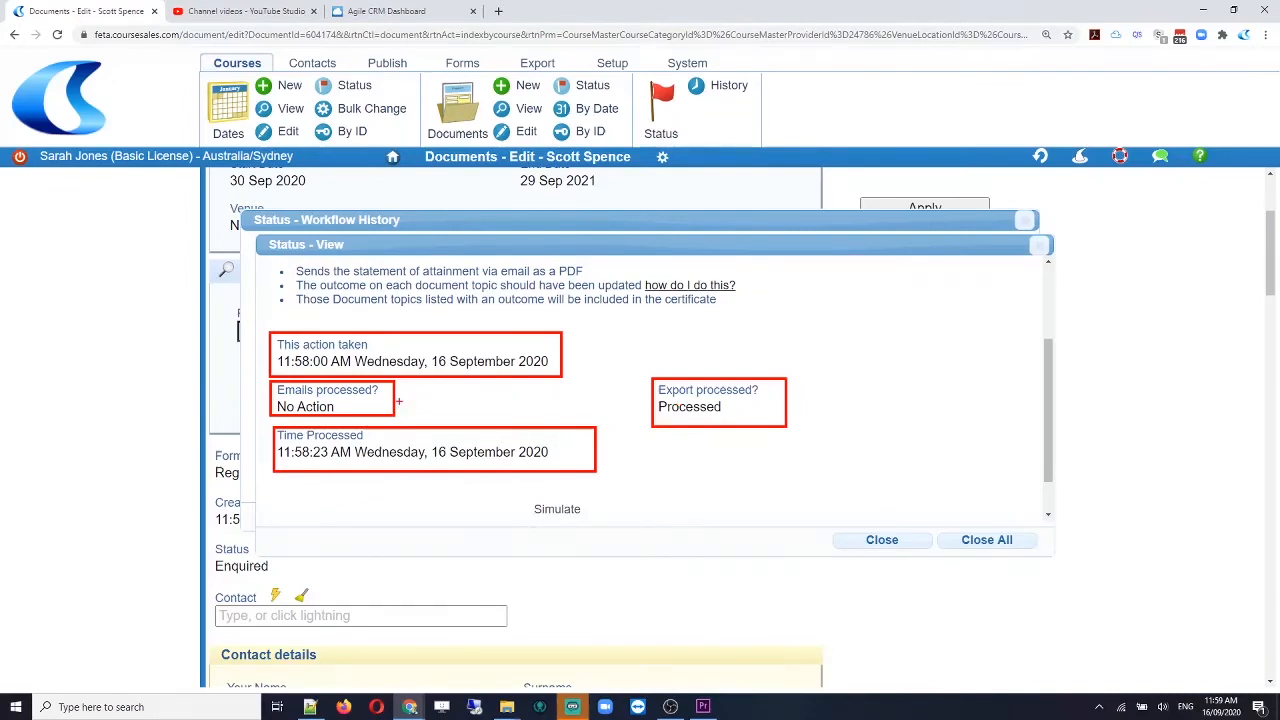
Step: Highlight the No Action email result, clear the annotations, and close the details view
mouse_move(399, 401)
left_mouse_down()
mouse_move(495, 400)
mouse_move(408, 402)
mouse_move(474, 392)
left_mouse_up()
left_click_drag(271, 398, 348, 414)
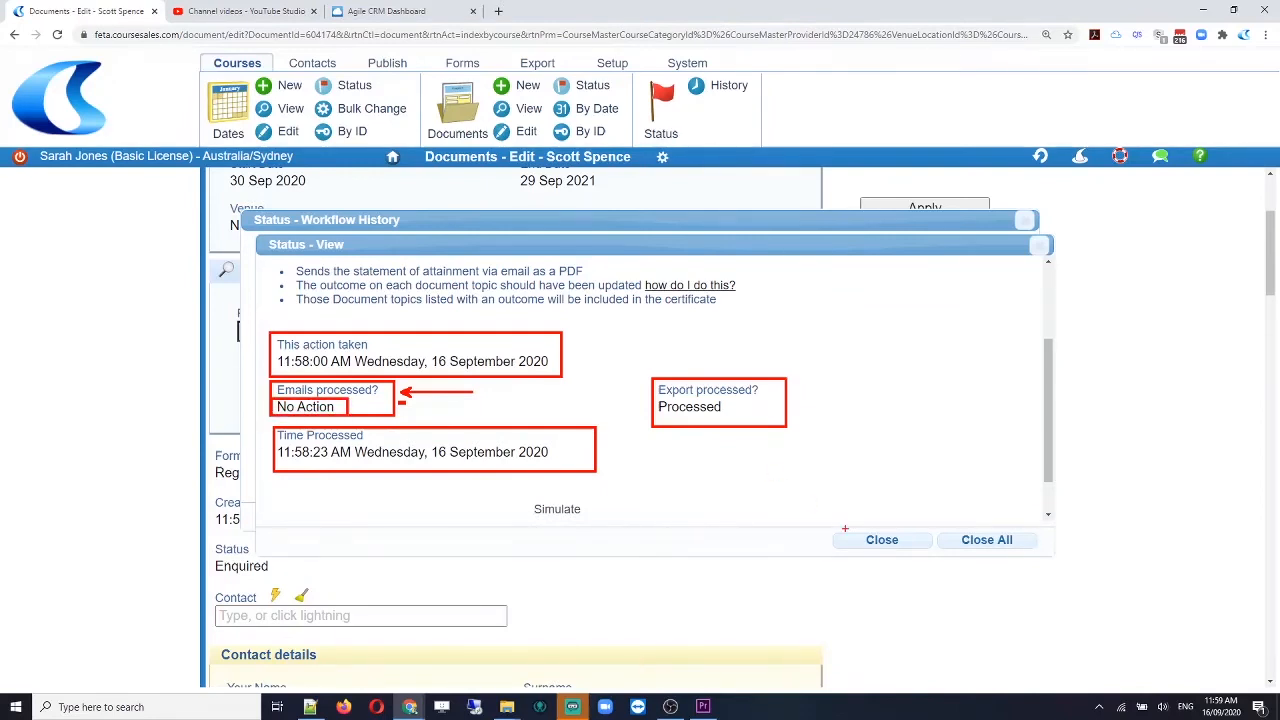
key("Escape")
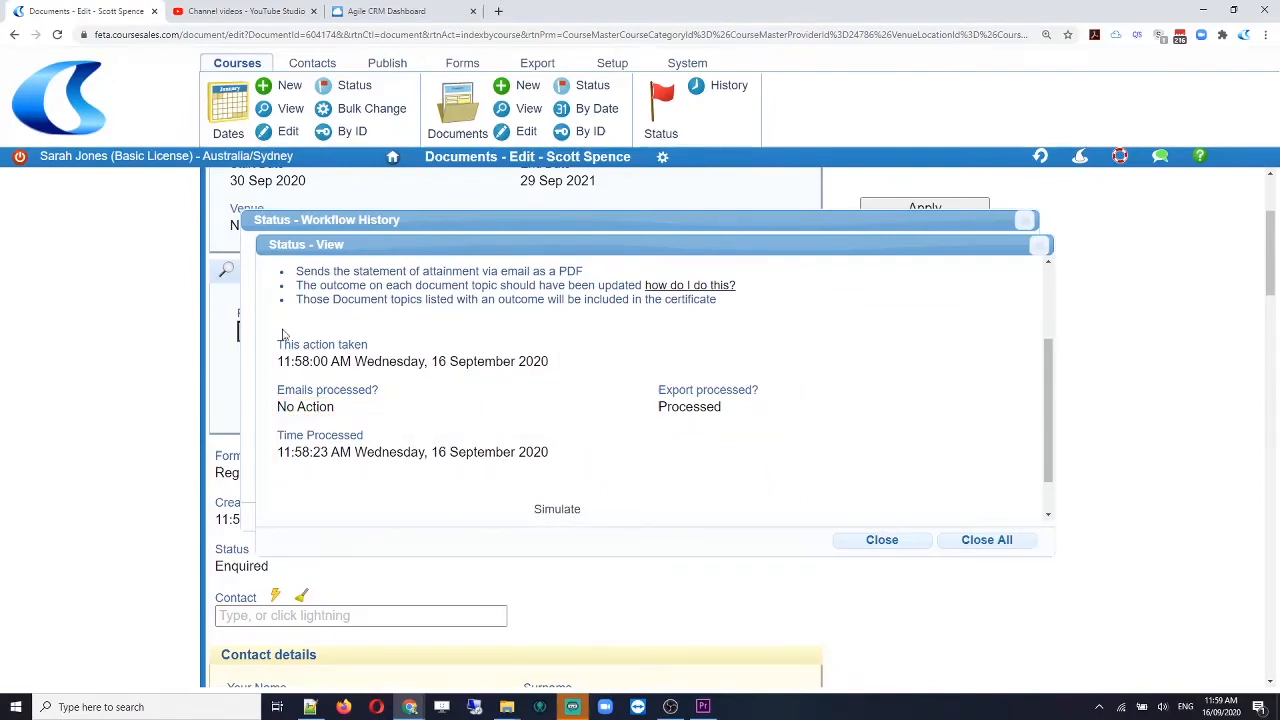
scroll(603, 446, "down", 2)
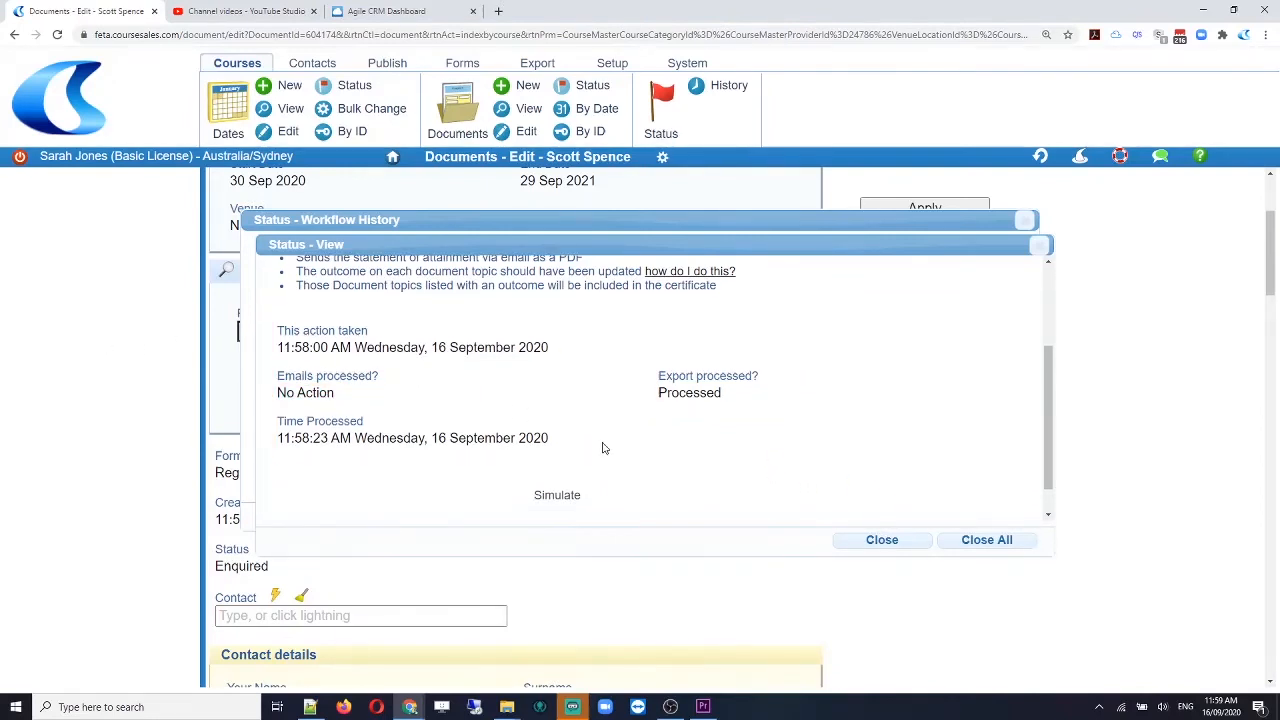
left_click(886, 541)
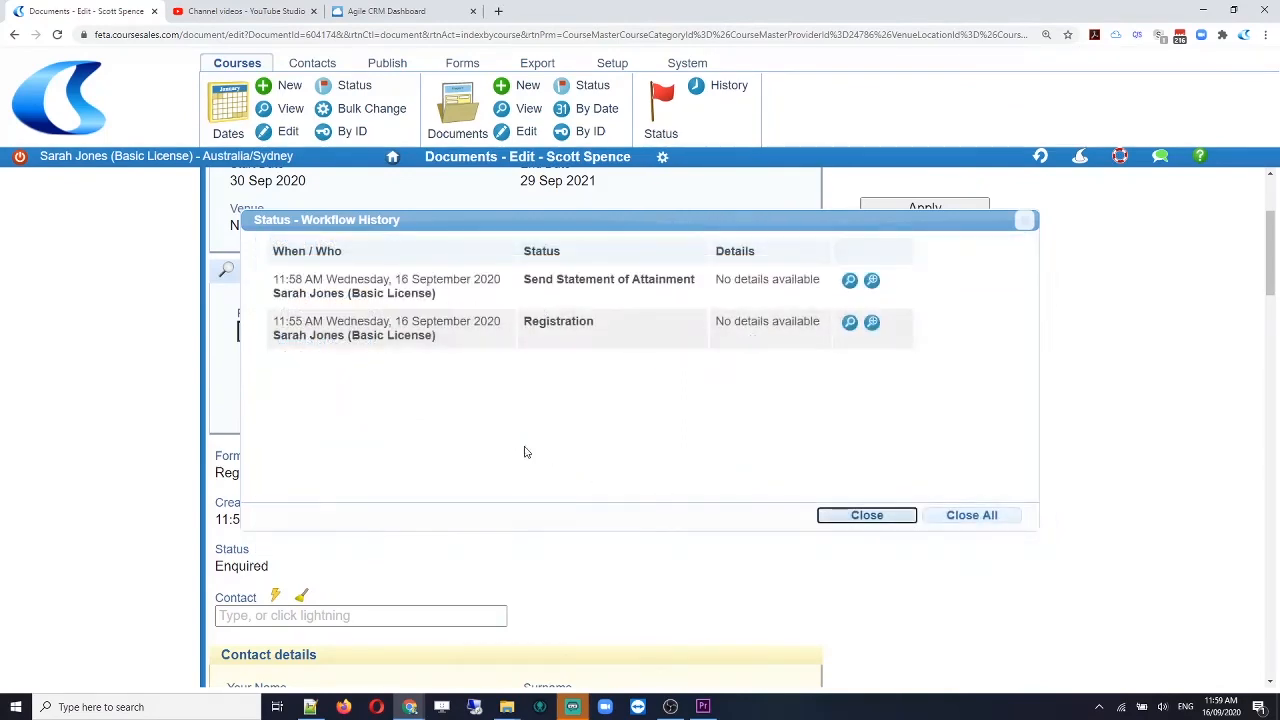
Step: Close the workflow history, open the 'Edit a Document Topic' guide, then return to the document tab
left_click(867, 516)
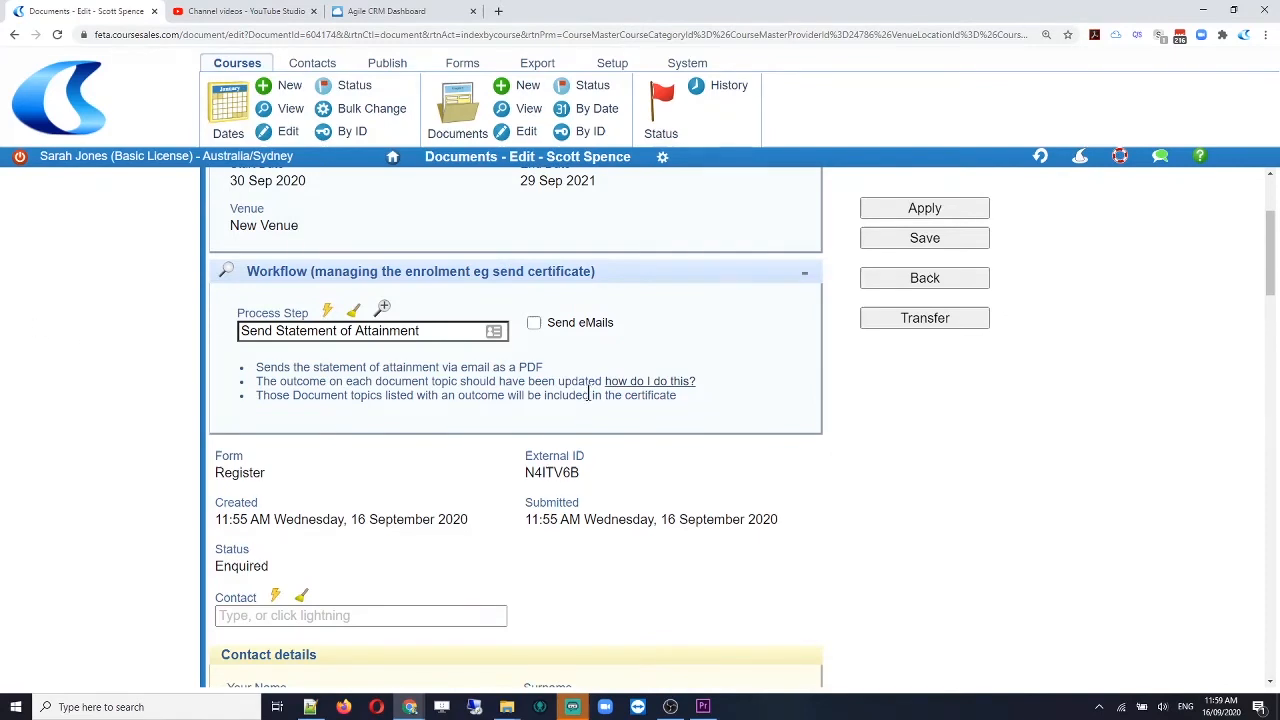
left_click(643, 384)
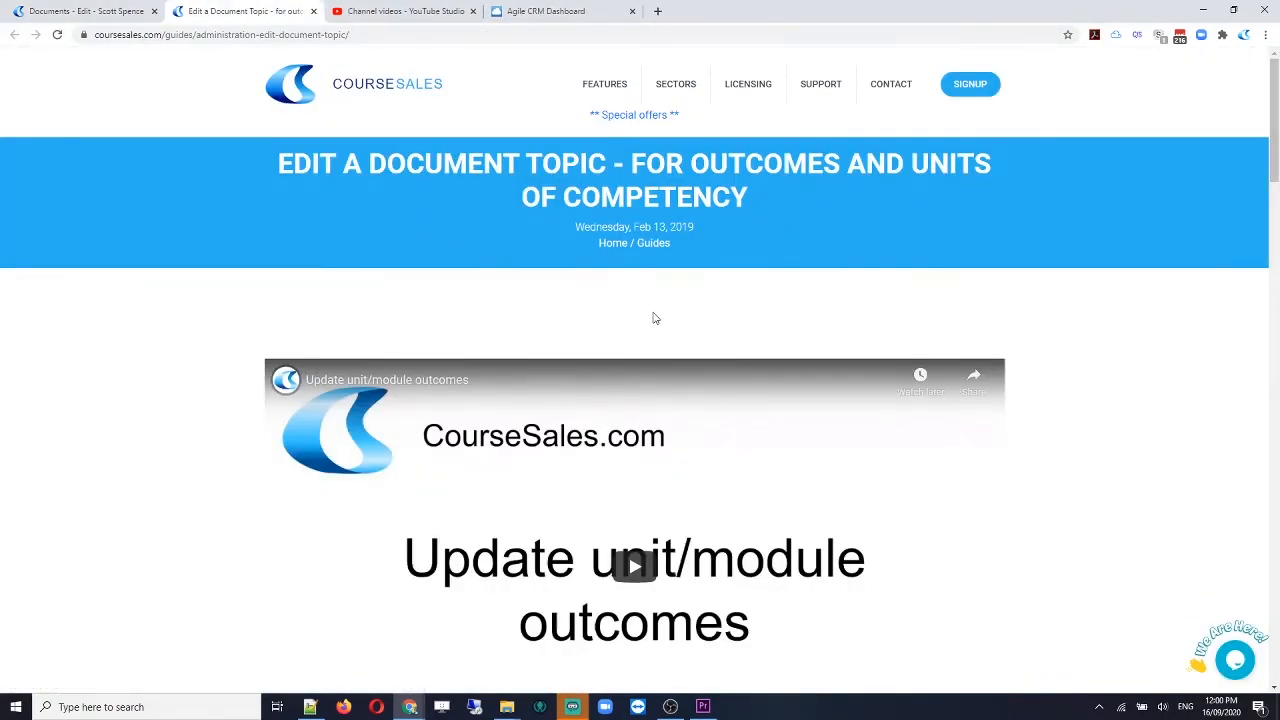
scroll(650, 316, "down", 2)
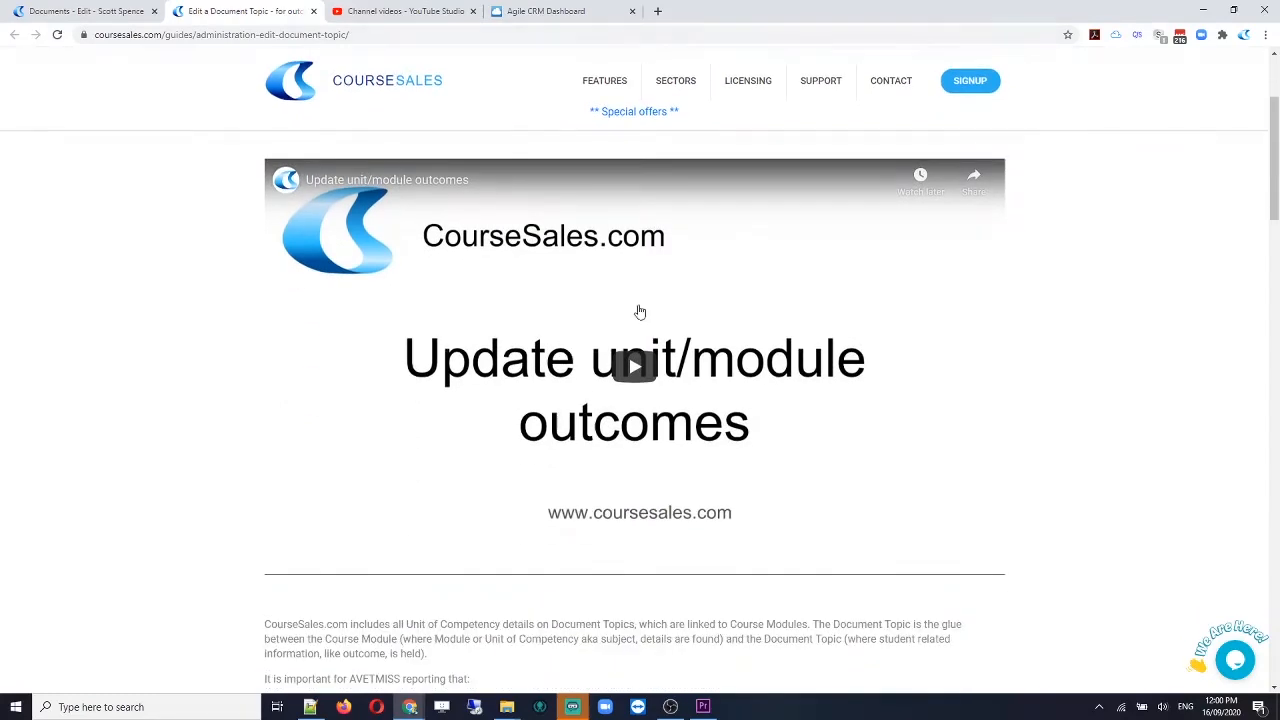
left_click(103, 12)
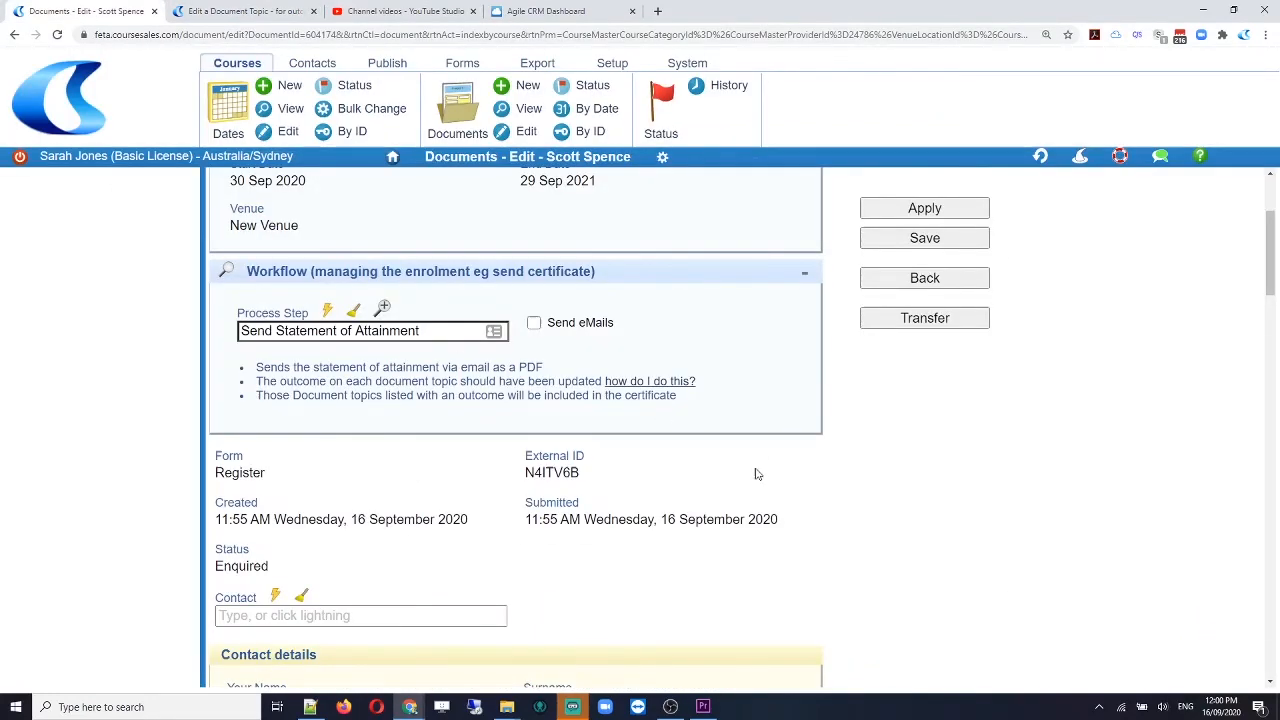
scroll(757, 474, "down", 3)
scroll(757, 474, "down", 1)
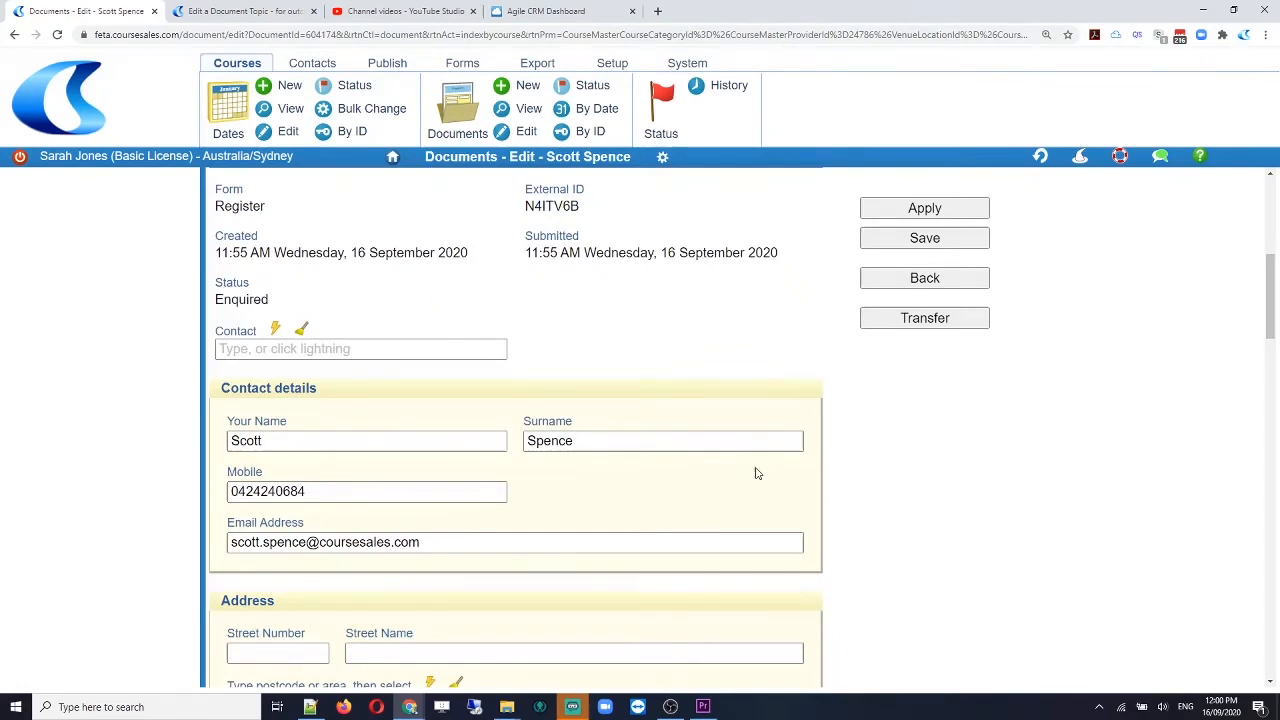
scroll(757, 474, "up", 3)
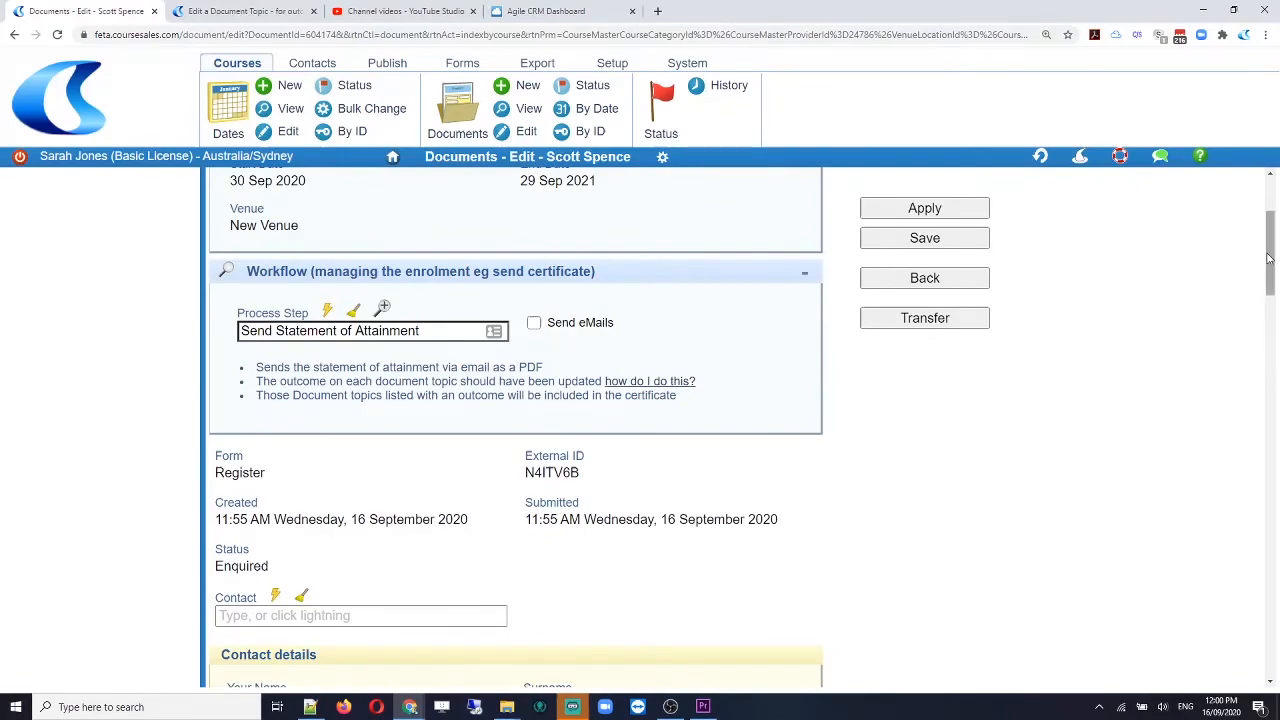
left_click_drag(1268, 258, 1268, 605)
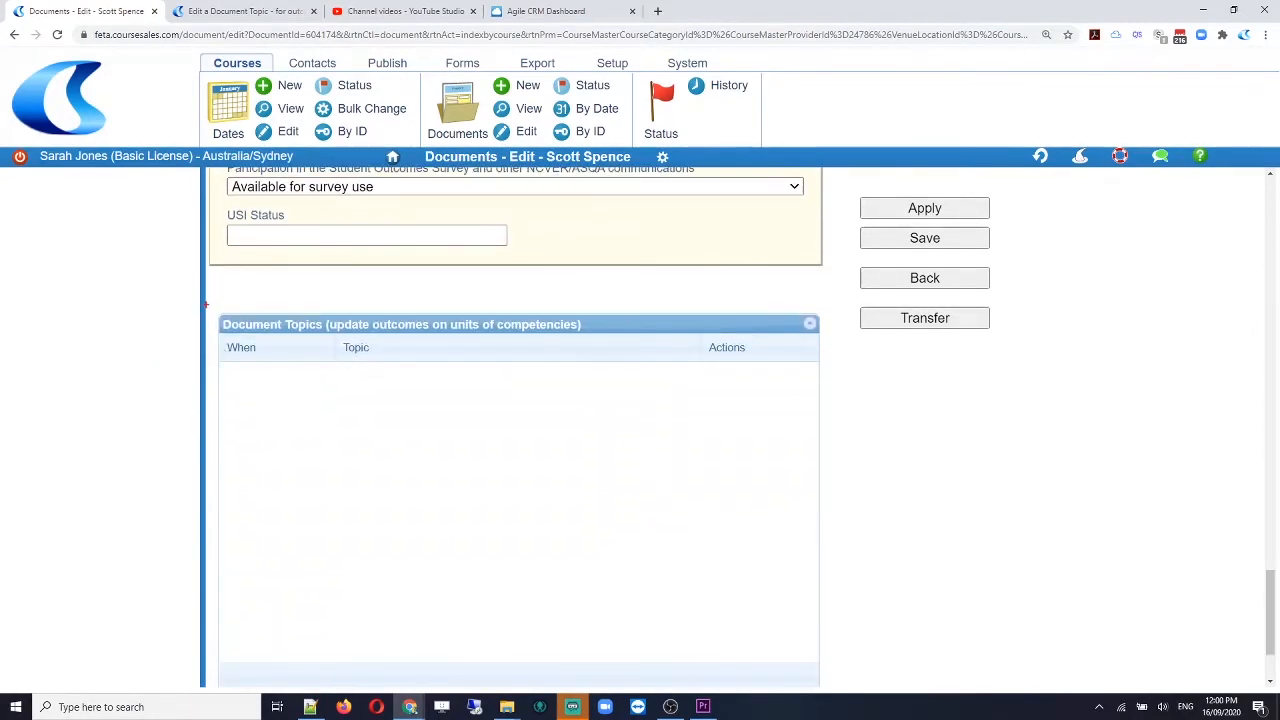
mouse_move(205, 305)
left_mouse_down()
mouse_move(237, 434)
mouse_move(830, 692)
left_mouse_up()
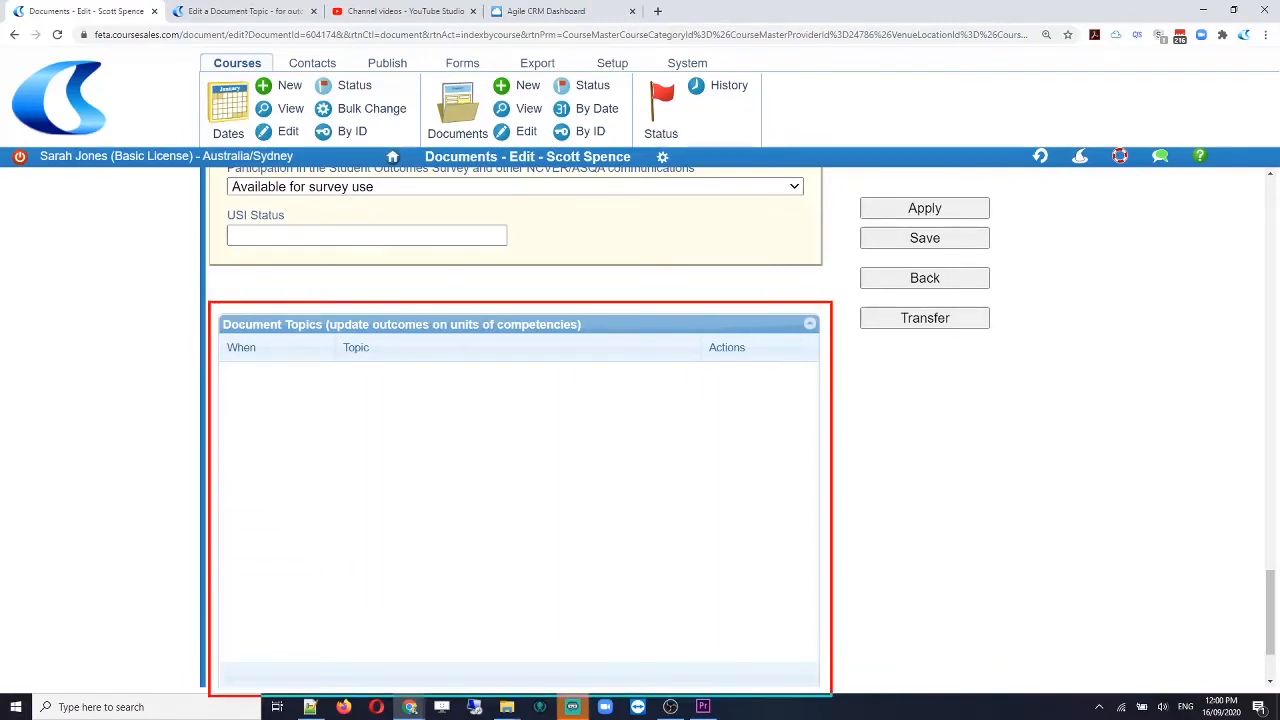
key("Escape")
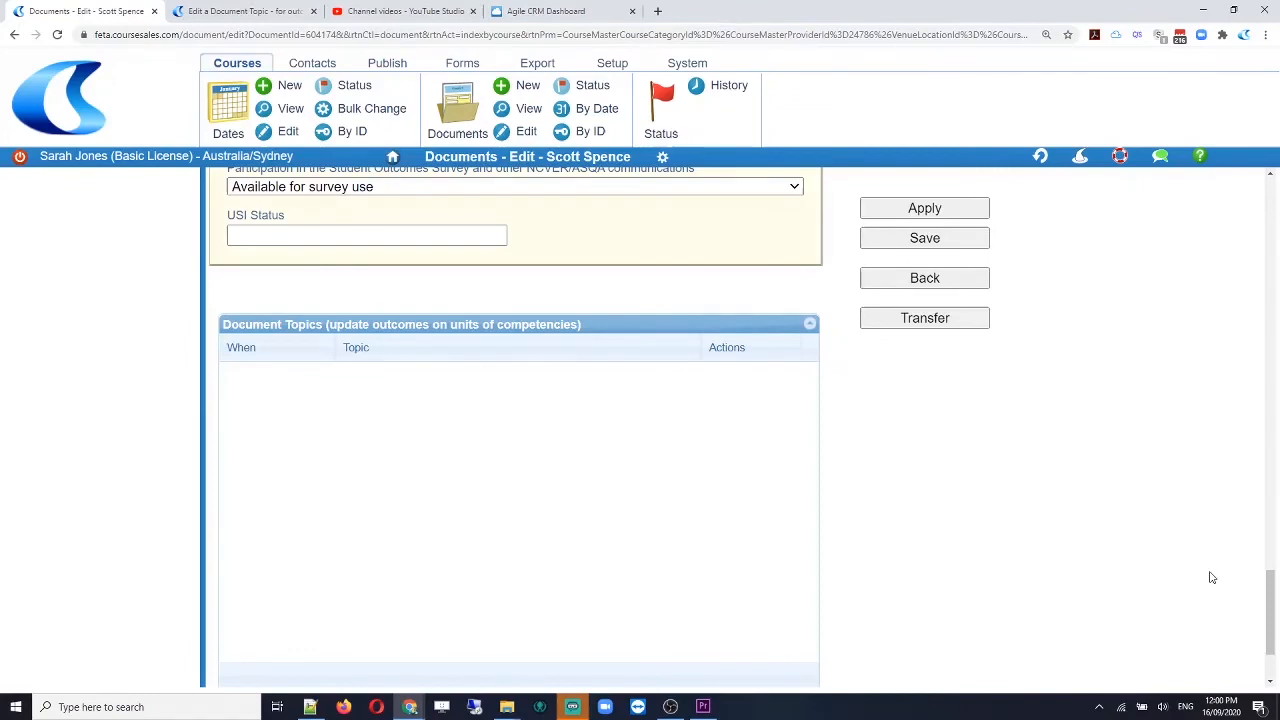
key("ctrl+a")
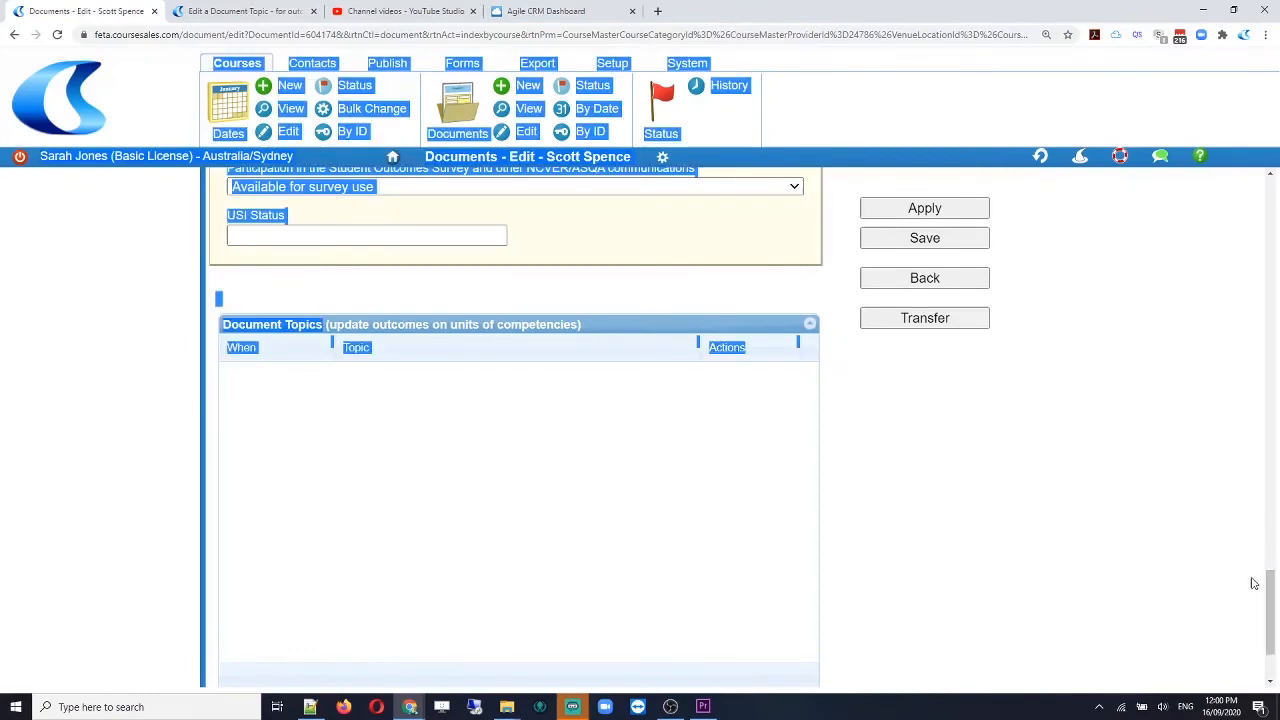
left_click(1149, 571)
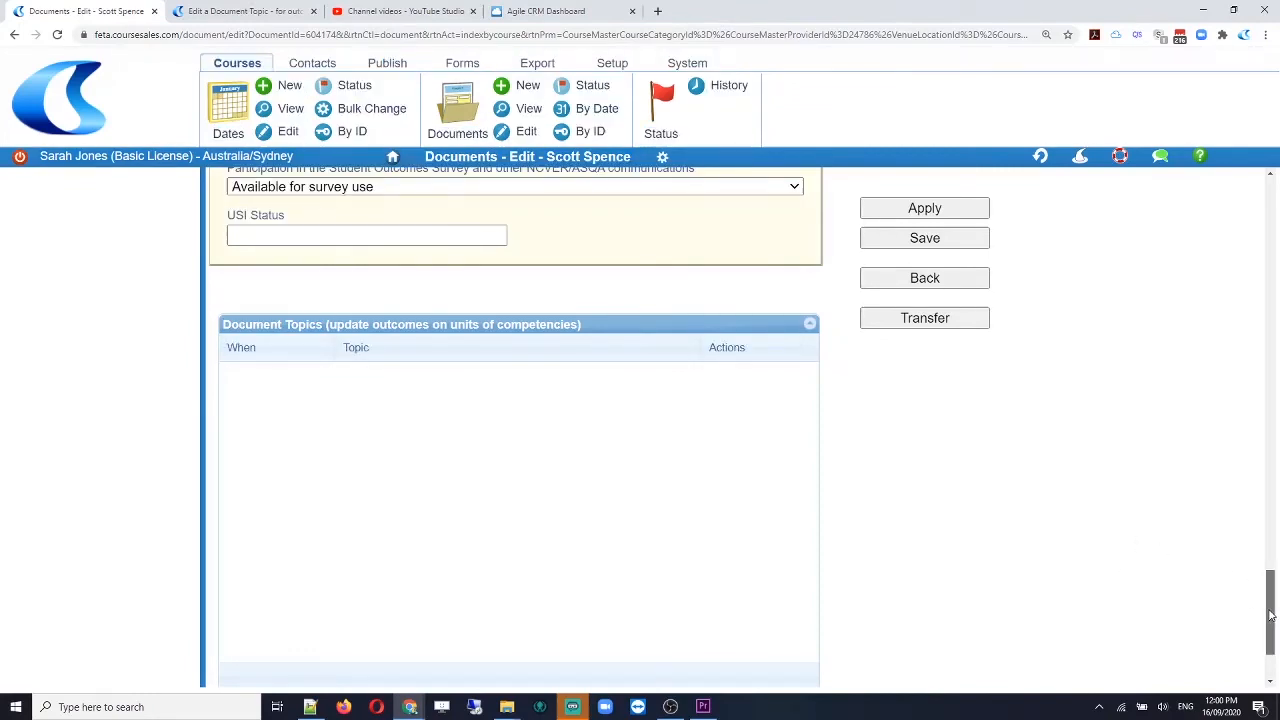
left_click_drag(1271, 614, 1276, 210)
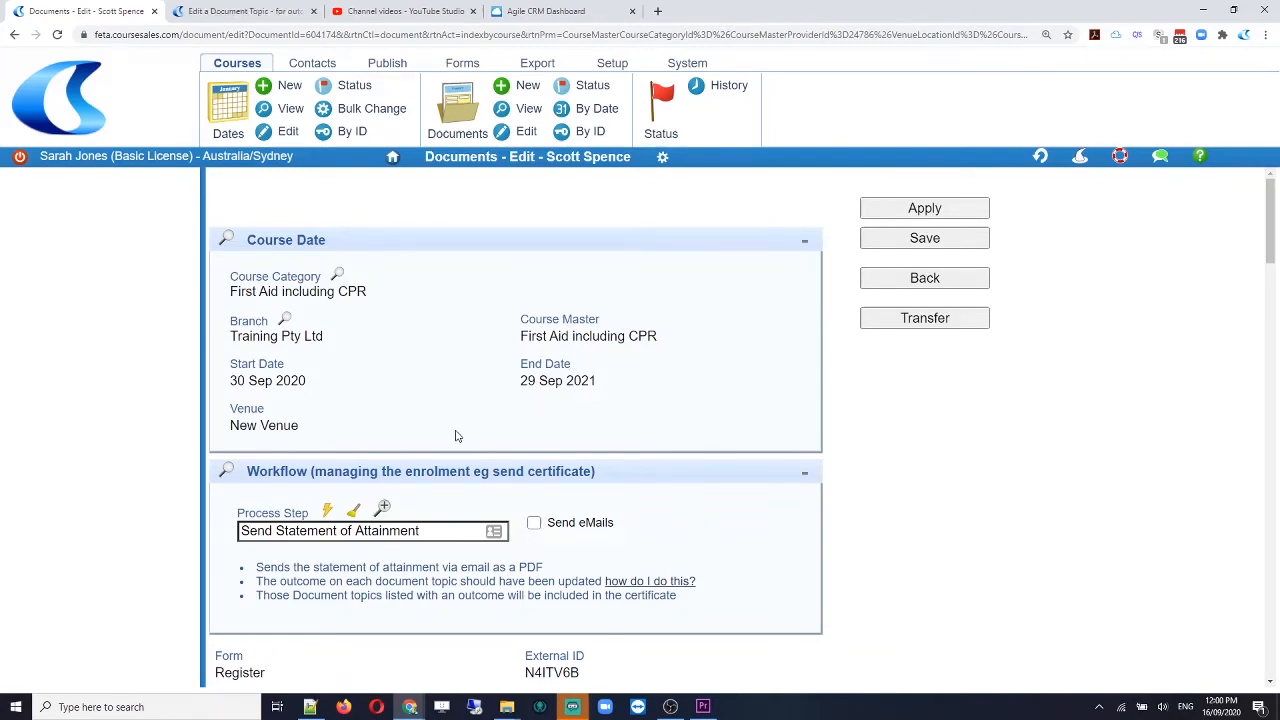
Step: Open the Documents List and highlight the refresh, setup wizard, help and live chat toolbar icons
left_click(458, 108)
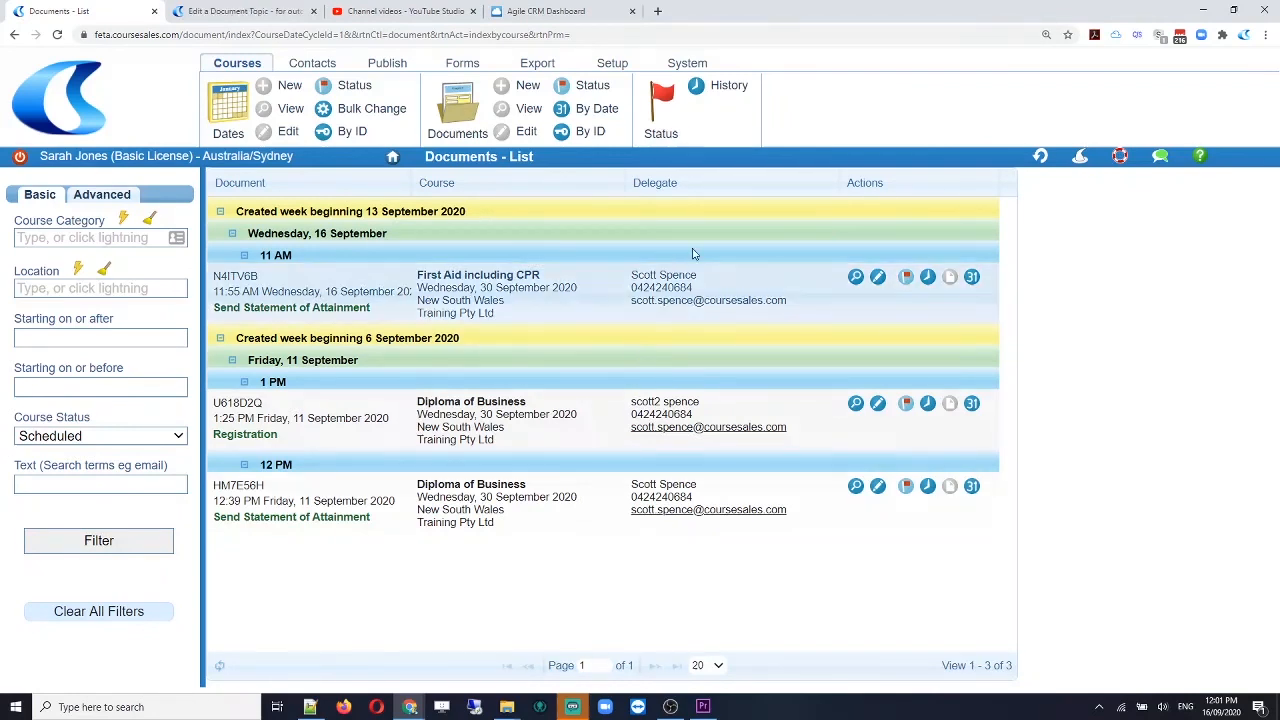
mouse_move(1024, 138)
left_mouse_down()
mouse_move(1064, 164)
mouse_move(1257, 185)
left_mouse_up()
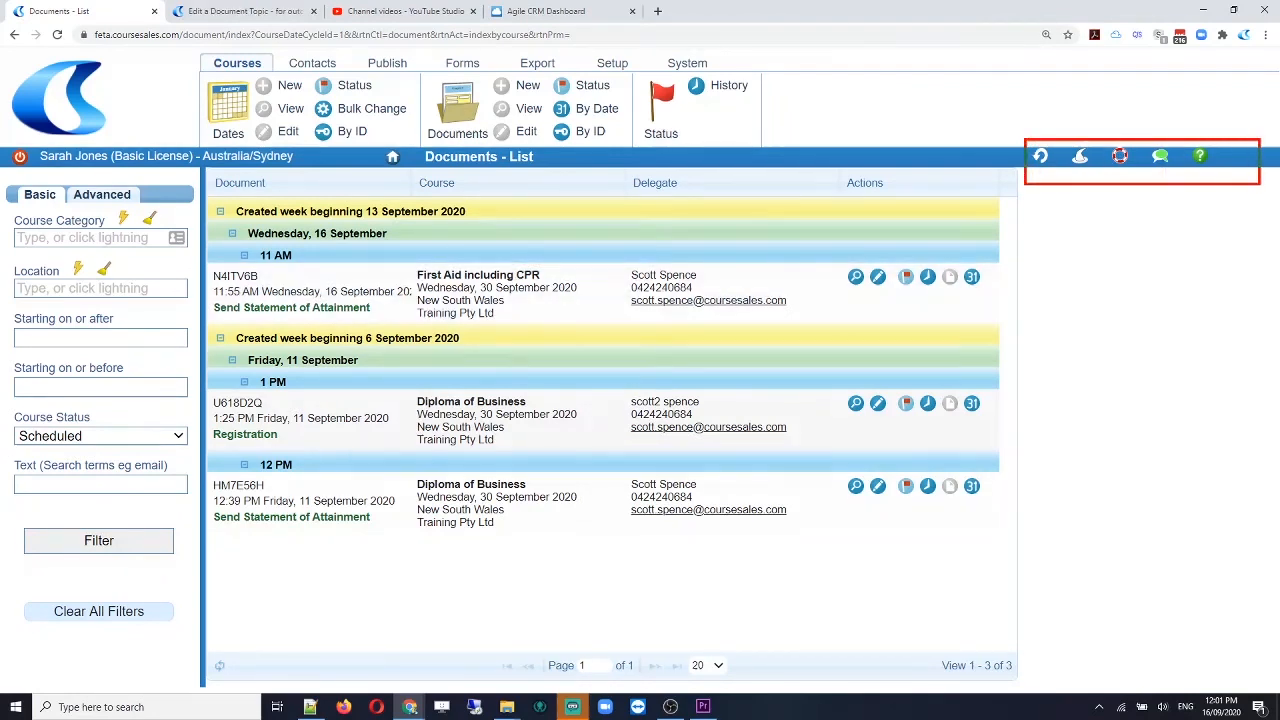
left_click_drag(1143, 140, 1178, 176)
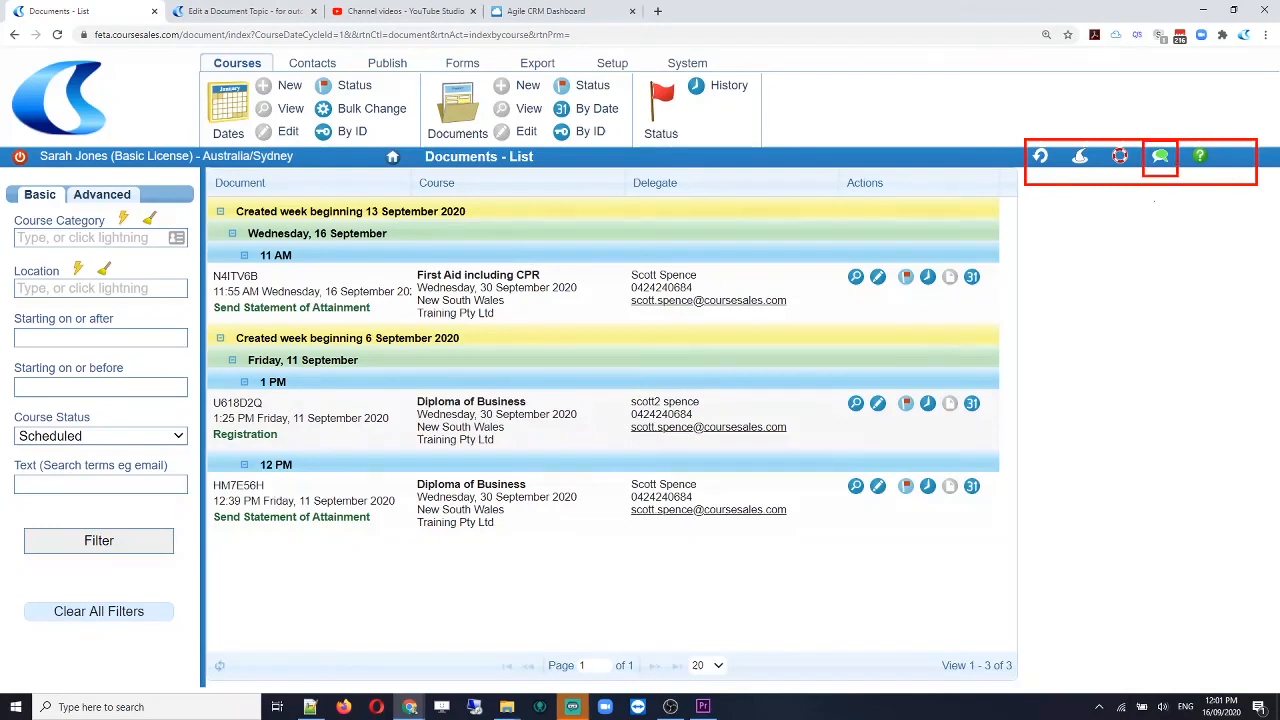
left_click_drag(1061, 138, 1101, 174)
left_click_drag(1026, 138, 1055, 175)
left_click_drag(1105, 141, 1136, 175)
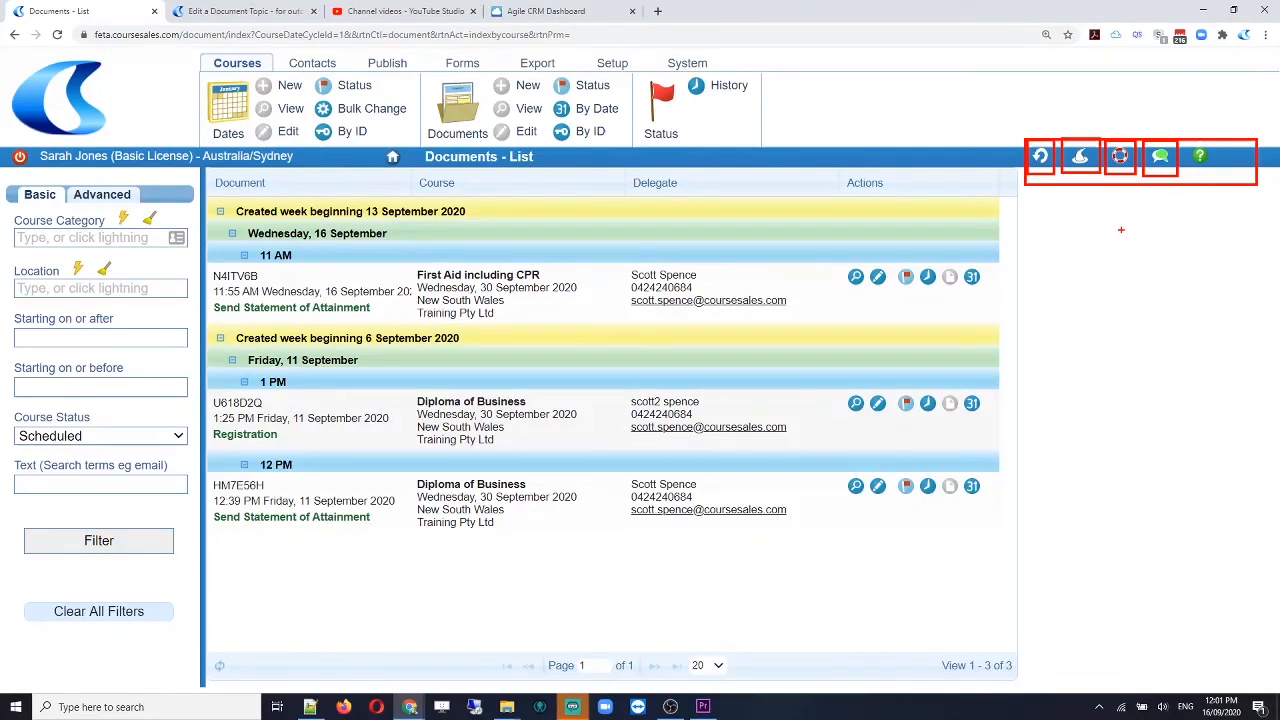
key("Escape")
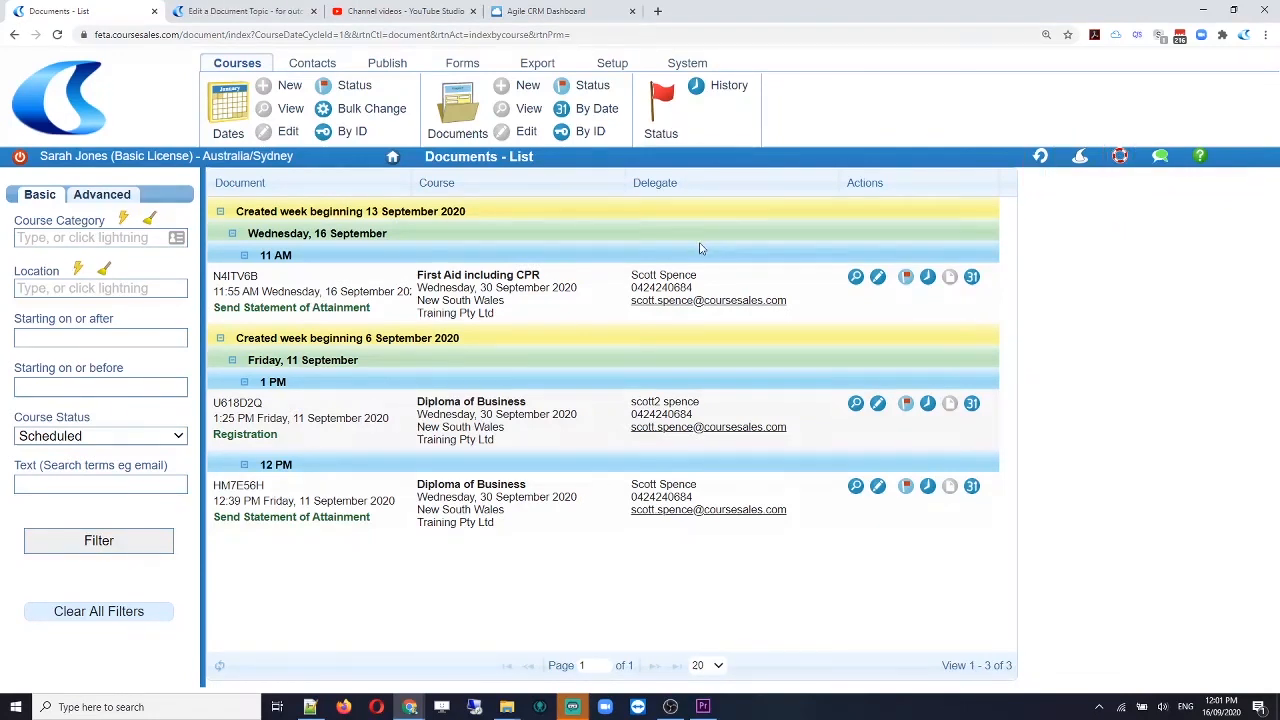